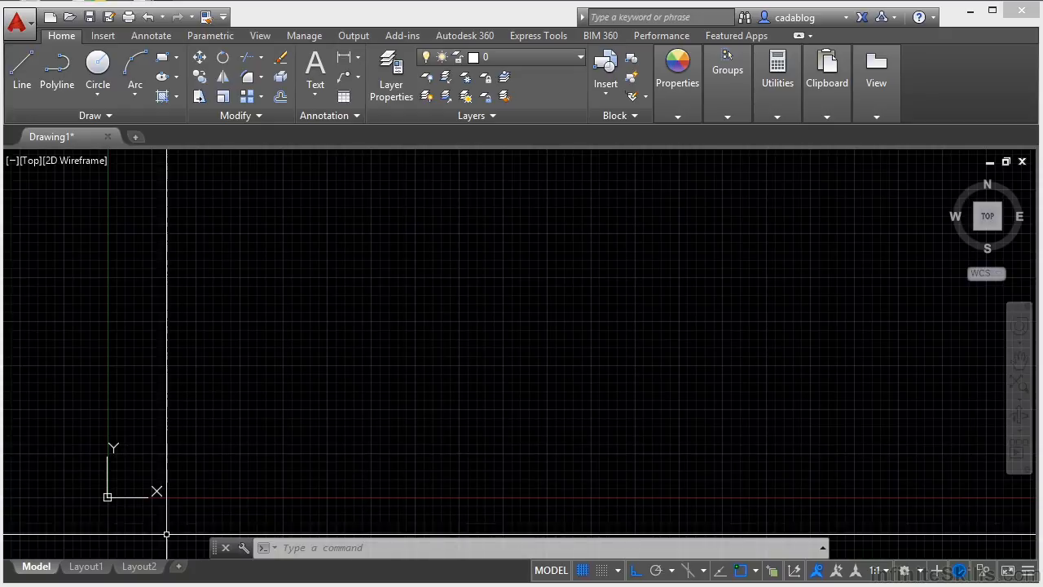
Step: Switch to Layout1's paper space, activate model space inside its viewport, and return to the full model space
mouse_move(98, 571)
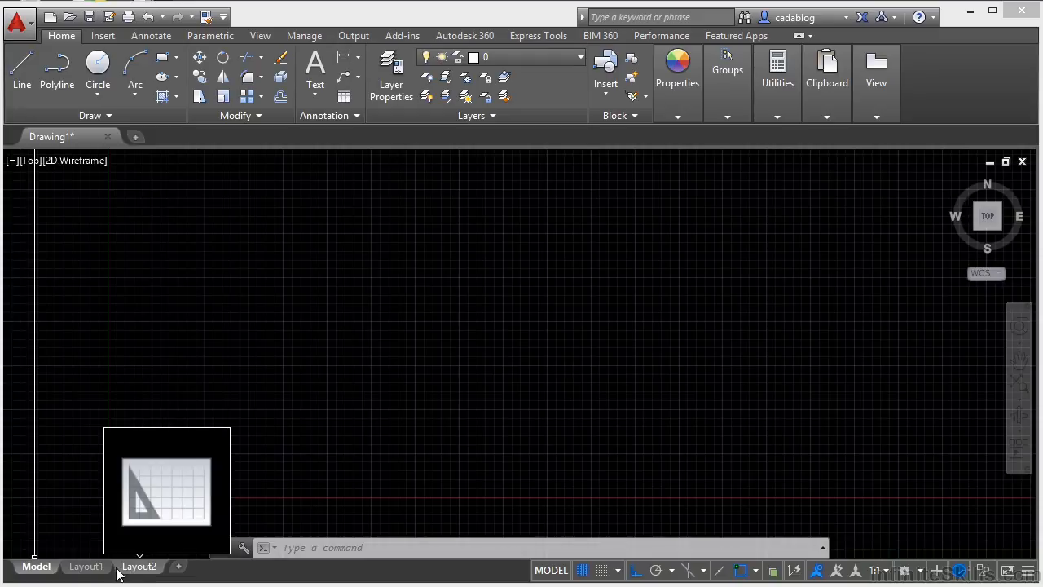
left_click(550, 571)
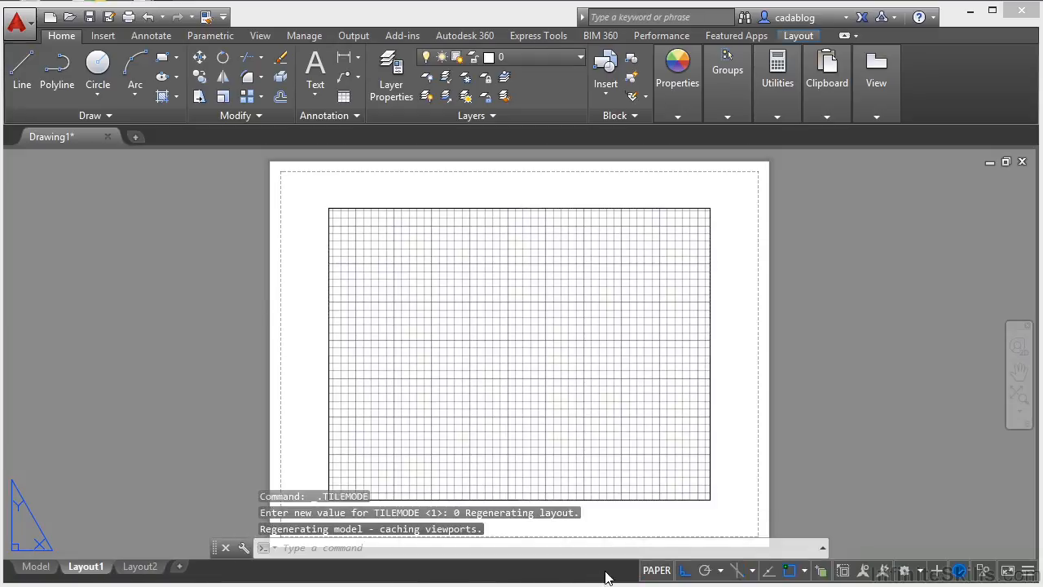
left_click(652, 572)
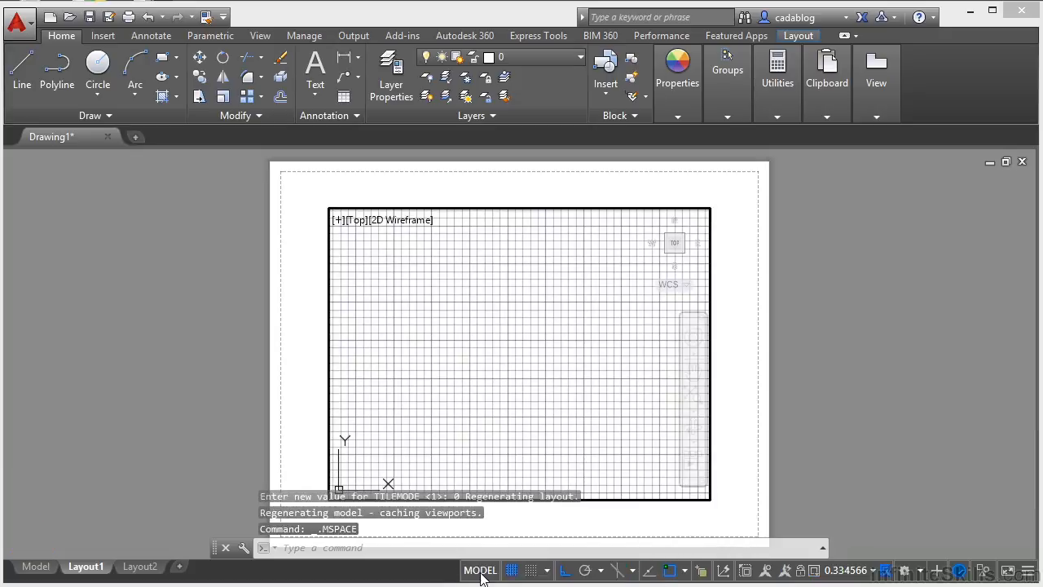
left_click(30, 568)
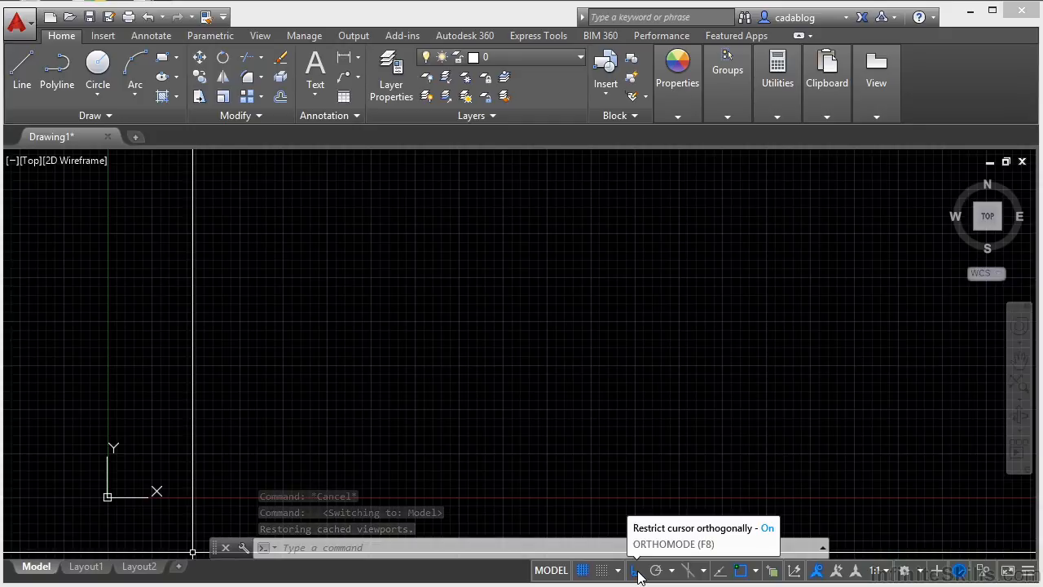
Step: Toggle the drawing grid display off and back on, and toggle snapping to the grid on and off
left_click(583, 571)
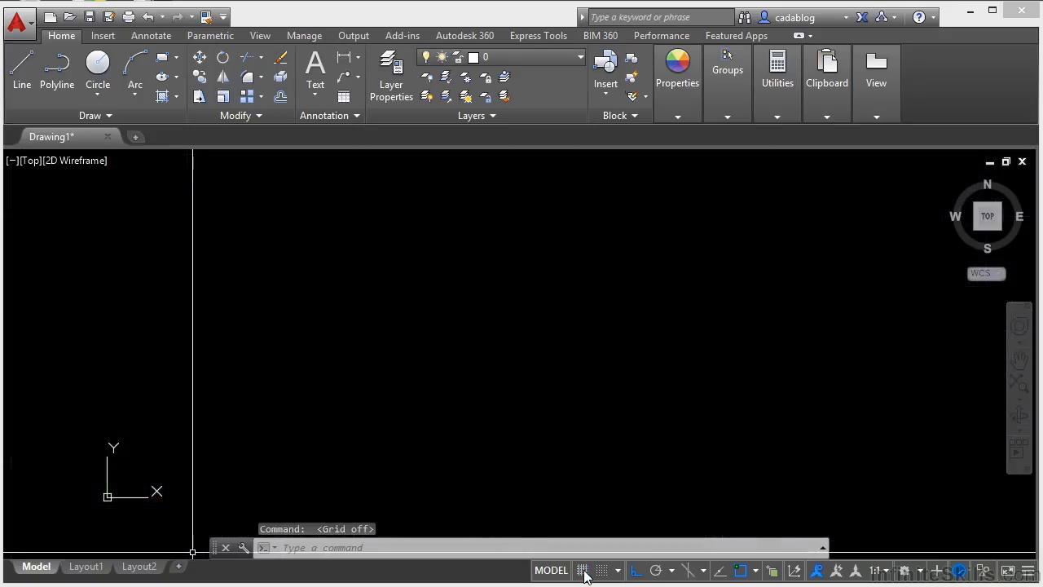
left_click(583, 570)
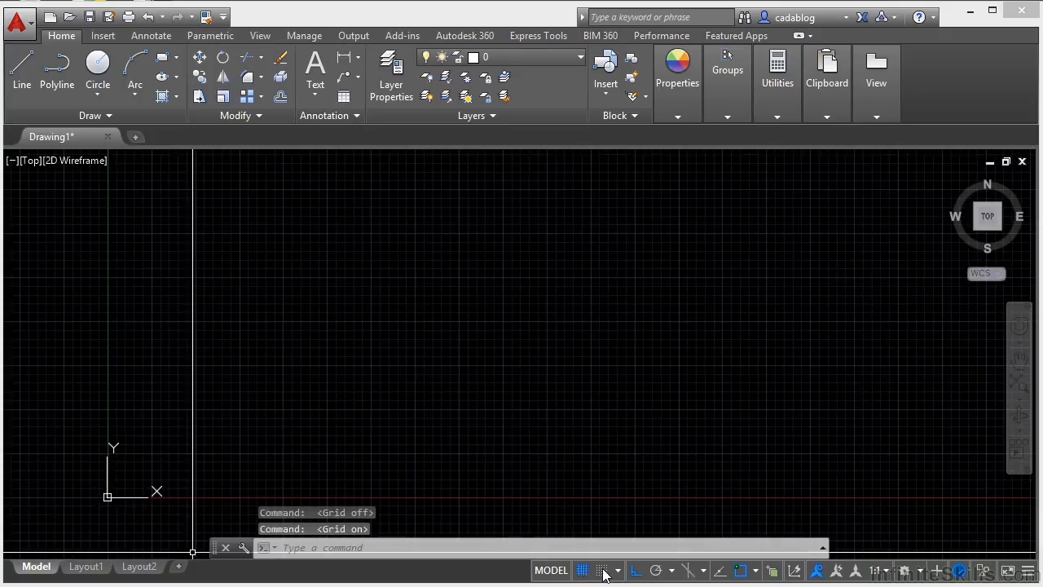
left_click(603, 570)
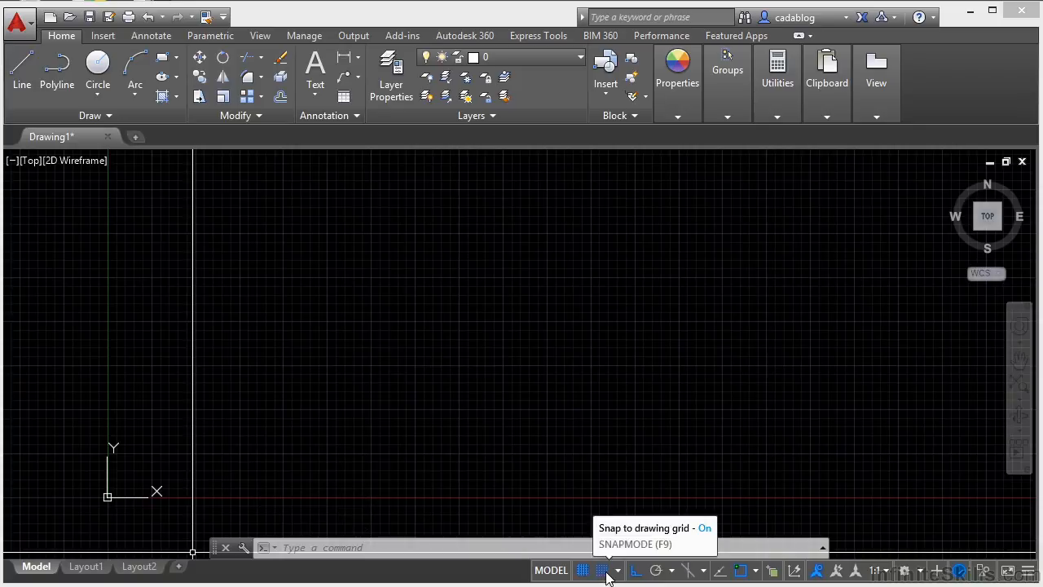
left_click(606, 572)
left_click(605, 571)
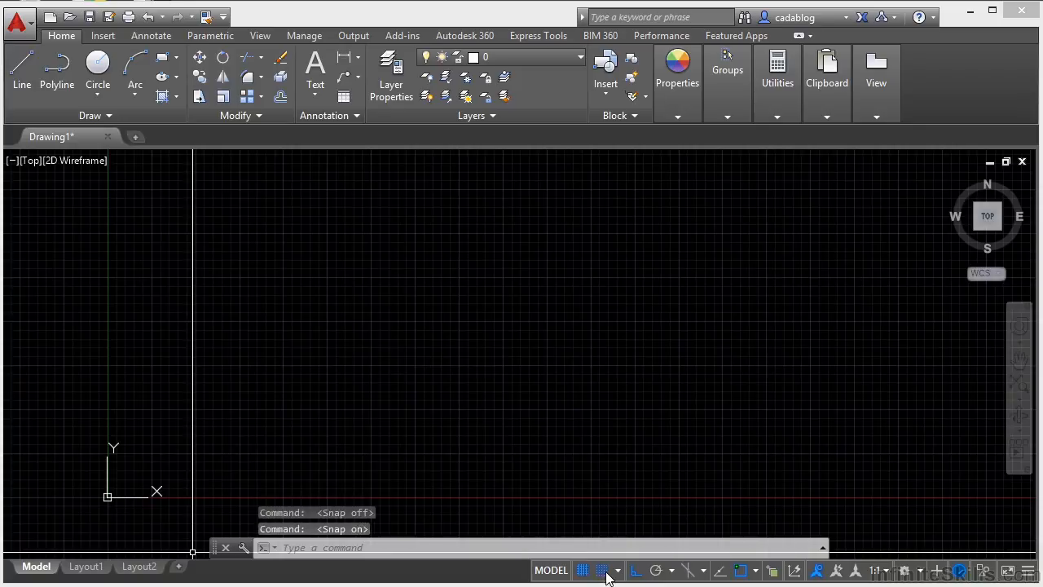
left_click(606, 571)
left_click(602, 570)
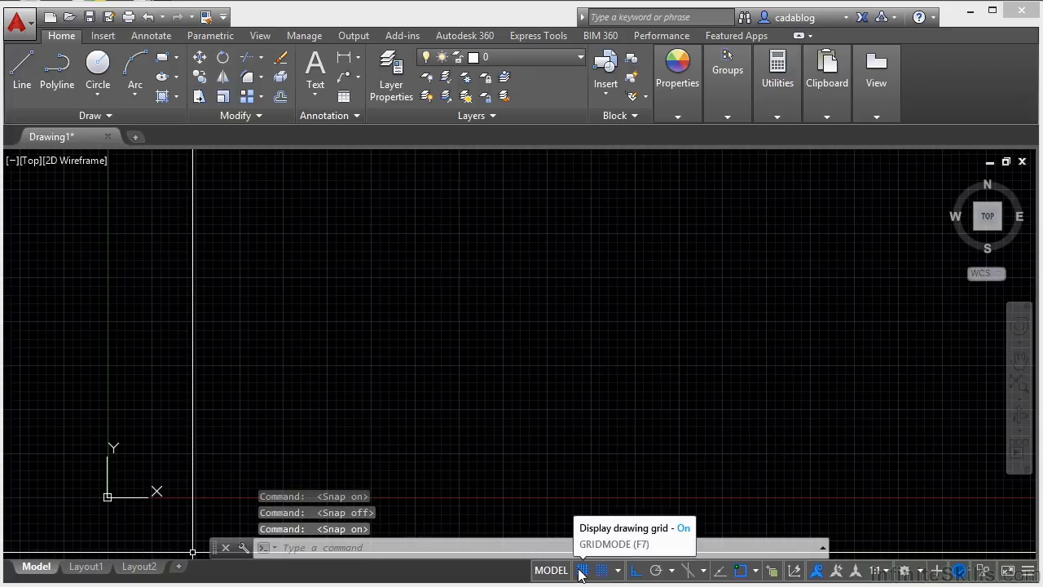
left_click(604, 573)
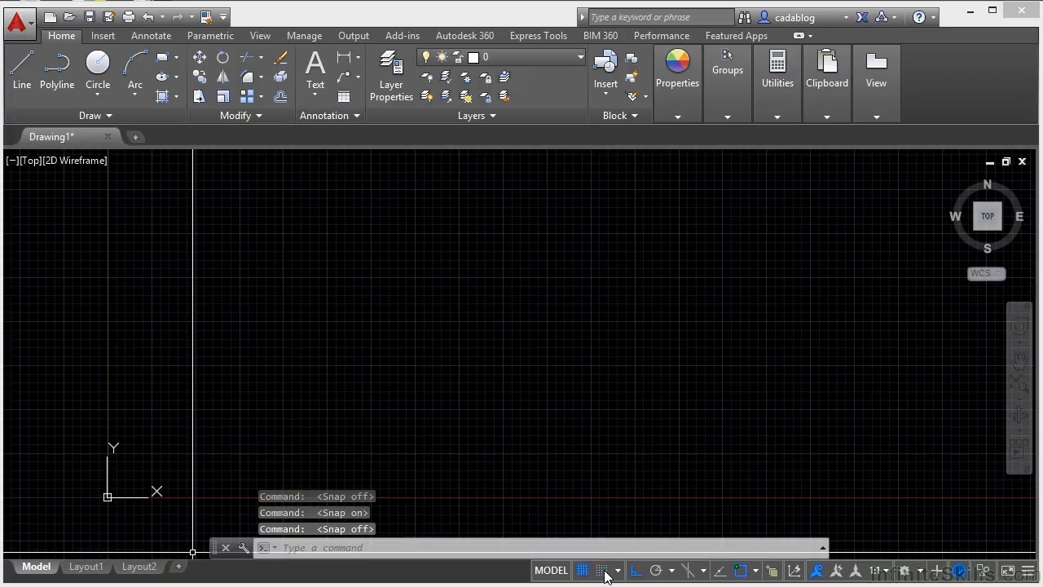
Step: Switch the snap type to Polar Snap and back to Grid Snap
left_click(619, 570)
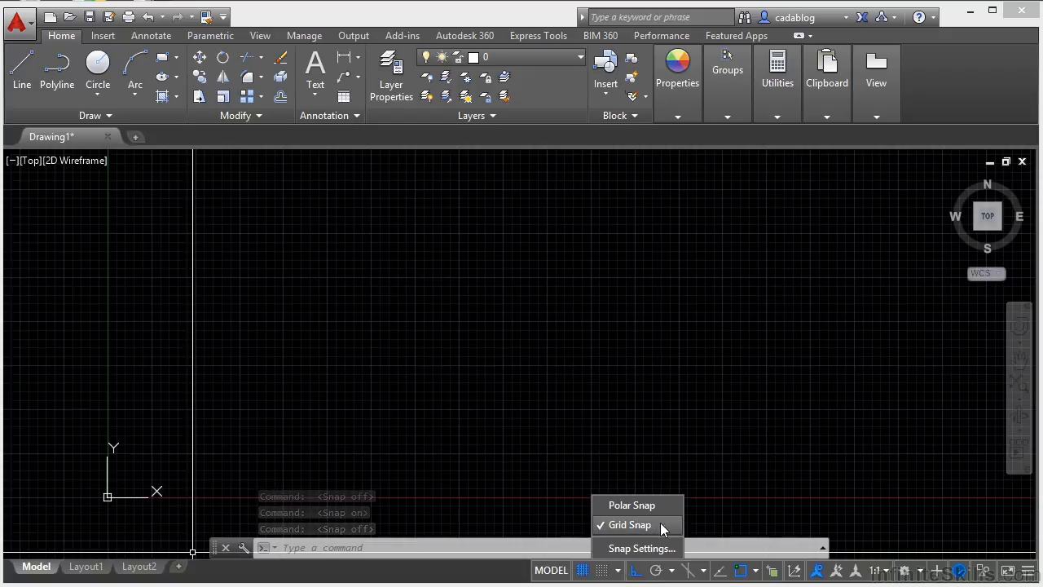
left_click(647, 524)
left_click(618, 571)
left_click(640, 510)
left_click(618, 570)
left_click(634, 524)
Step: Review the snap and grid spacing, snap type and grid behavior in the drafting settings without changing anything
left_click(618, 570)
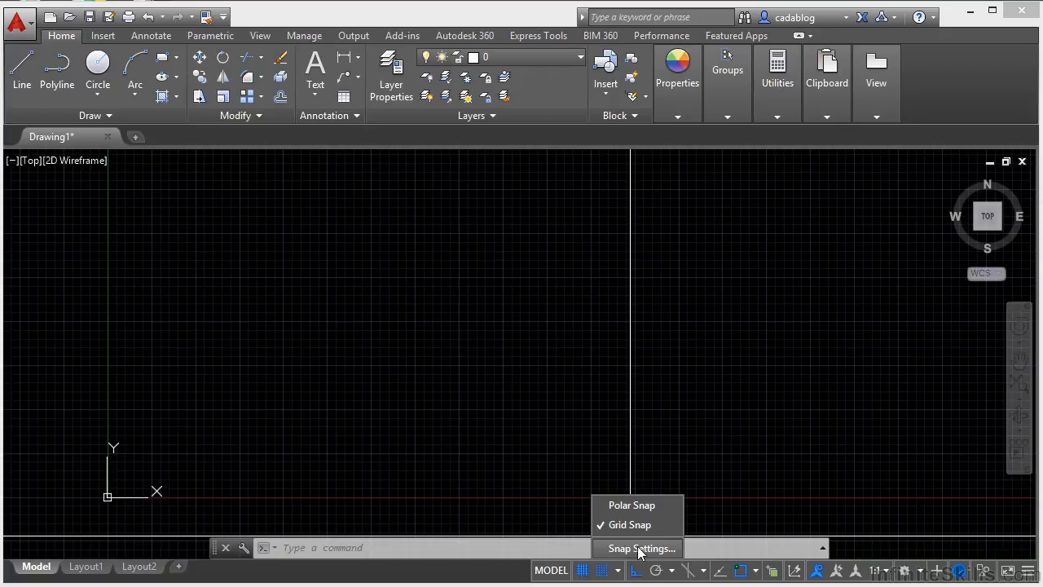
left_click(630, 548)
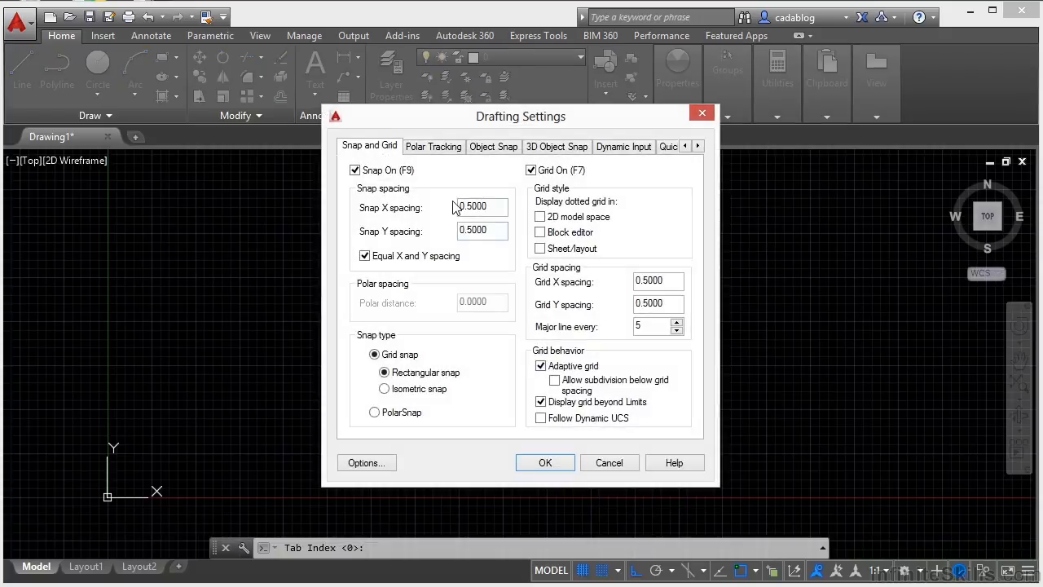
left_click(609, 463)
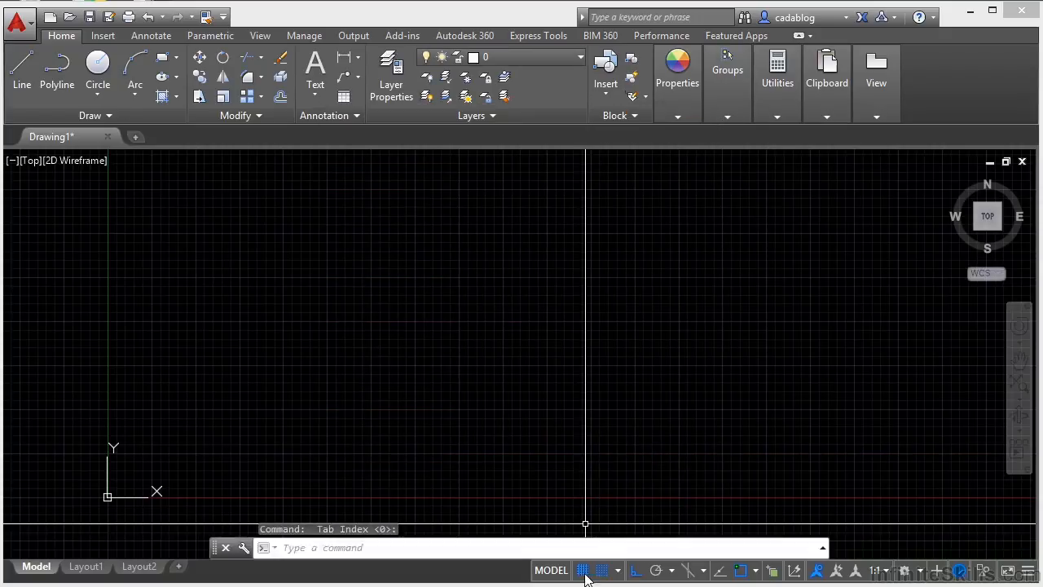
Step: Toggle orthogonal cursor restriction off and on, and switch polar tracking on and off
left_click(638, 571)
left_click(637, 570)
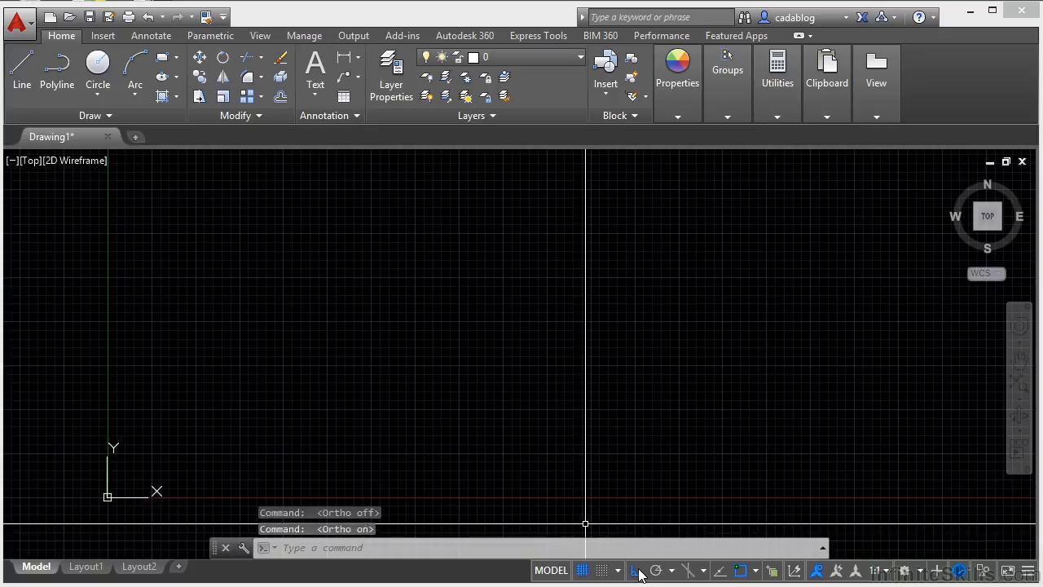
left_click(638, 571)
left_click(637, 570)
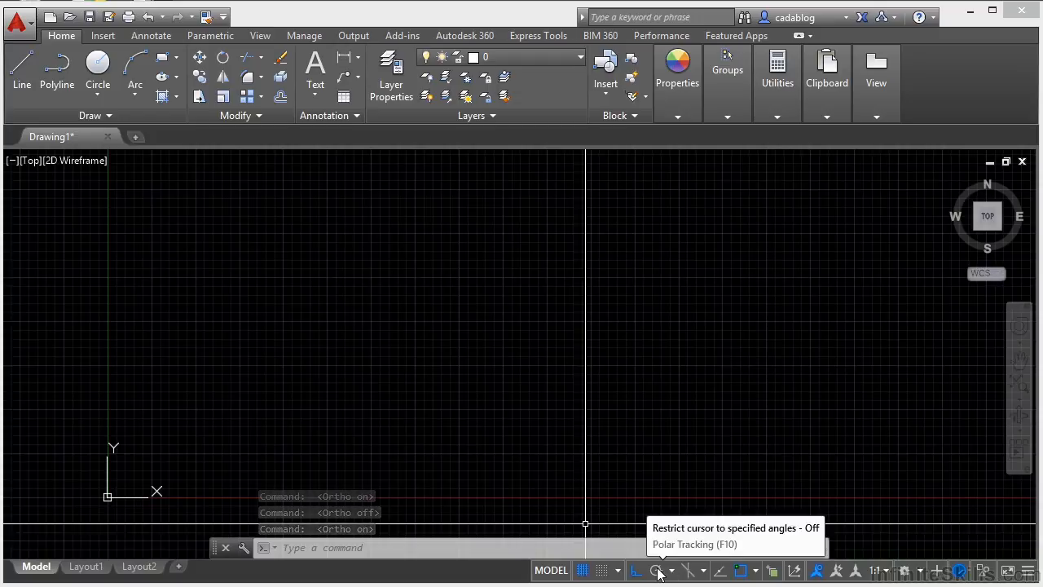
left_click(657, 571)
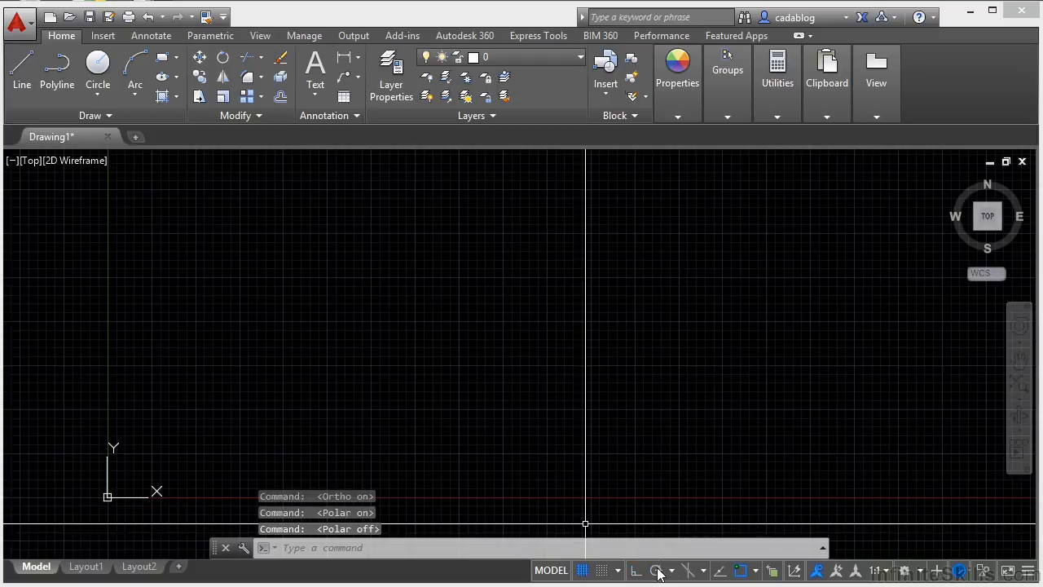
Step: Review the available polar tracking angles and the polar tracking settings without changing anything
left_click(673, 571)
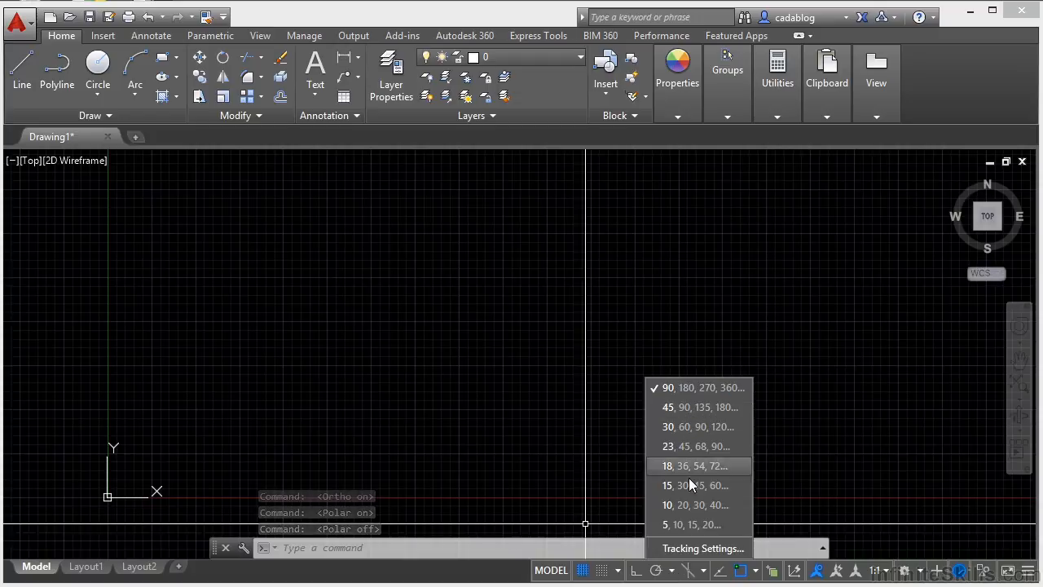
left_click(701, 549)
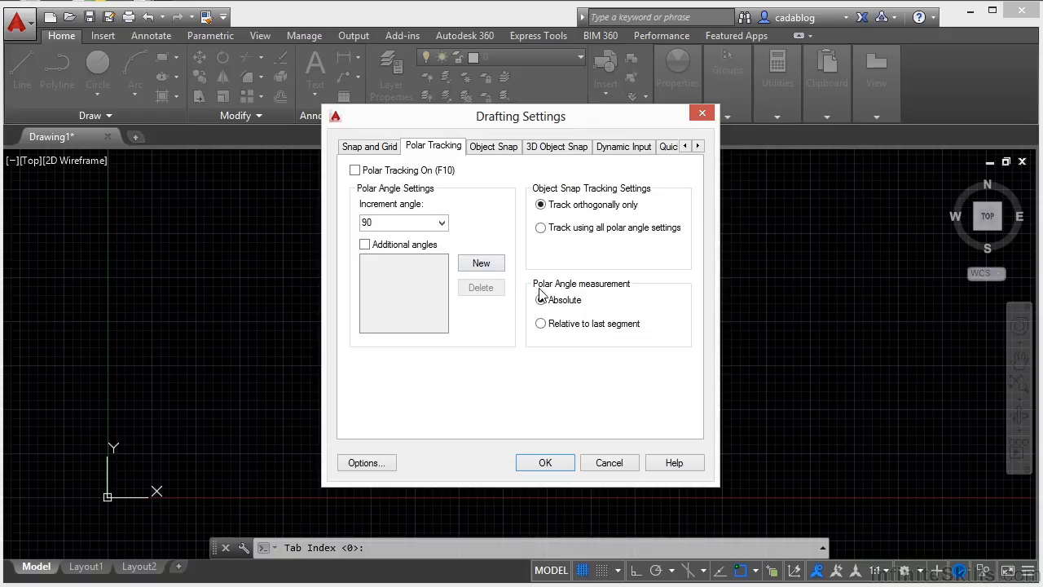
left_click(605, 463)
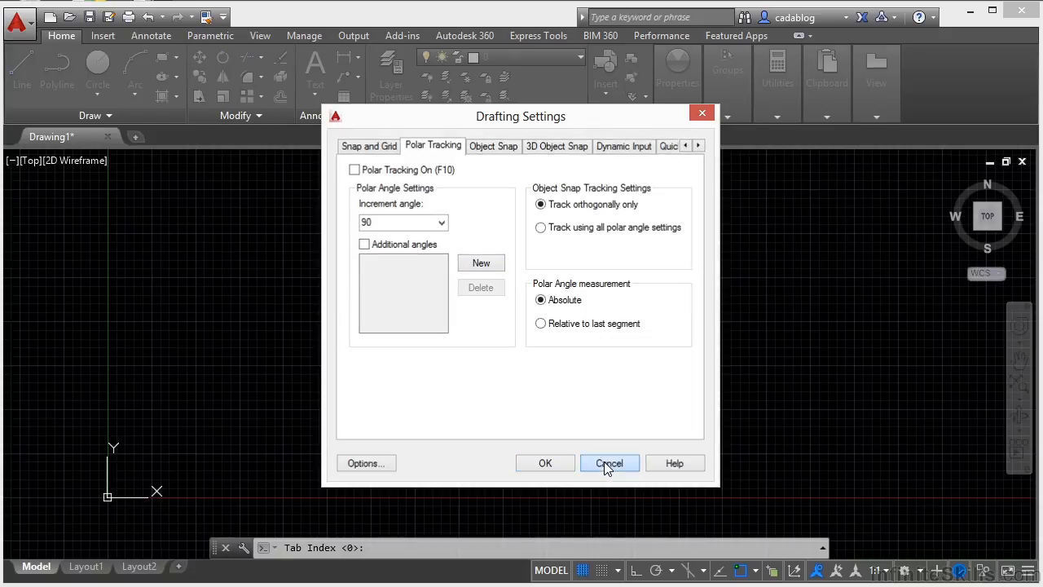
Step: Turn on isometric drafting and set the active isoplane to Top
left_click(686, 569)
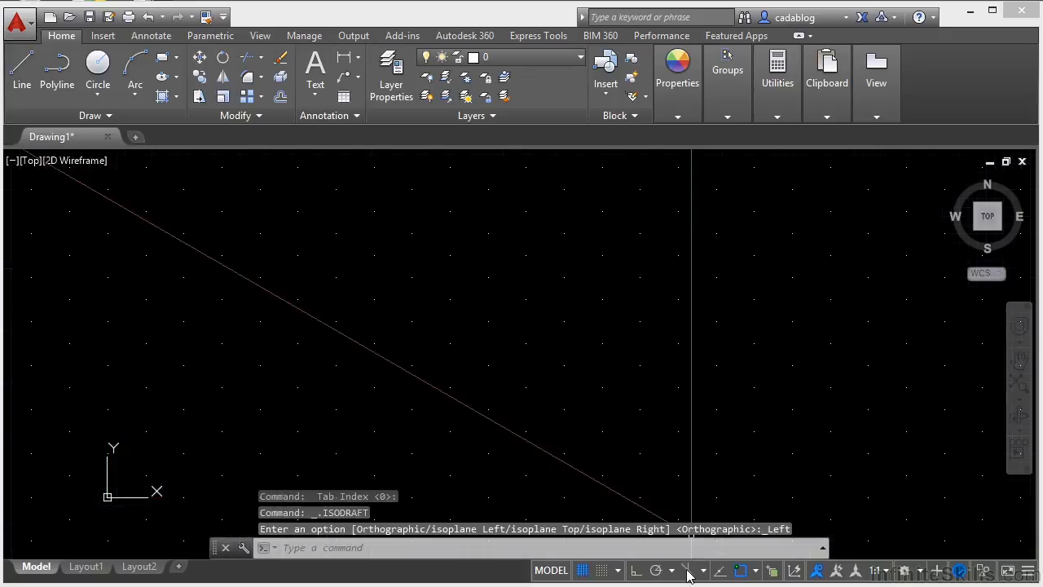
left_click(686, 570)
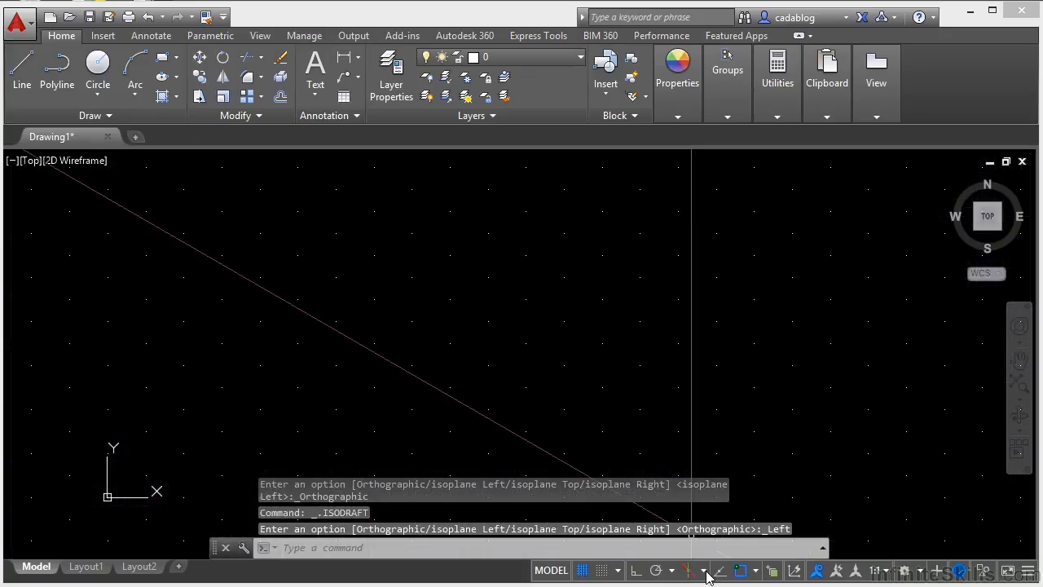
left_click(705, 575)
left_click(730, 518)
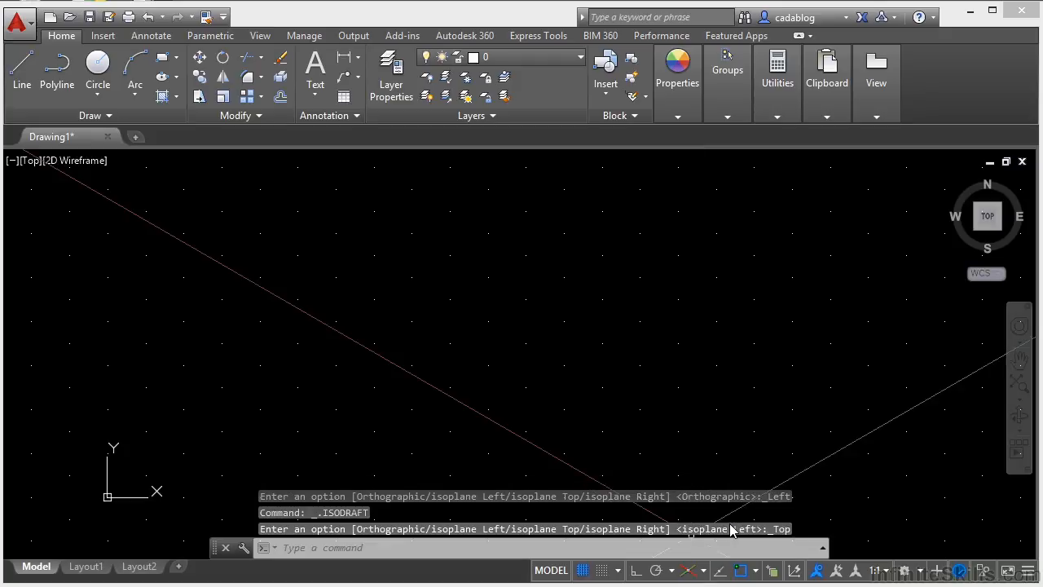
Step: Draw a closed four-sided isometric outline near the middle of the drawing area with the Line command, turning ortho mode on
type("l")
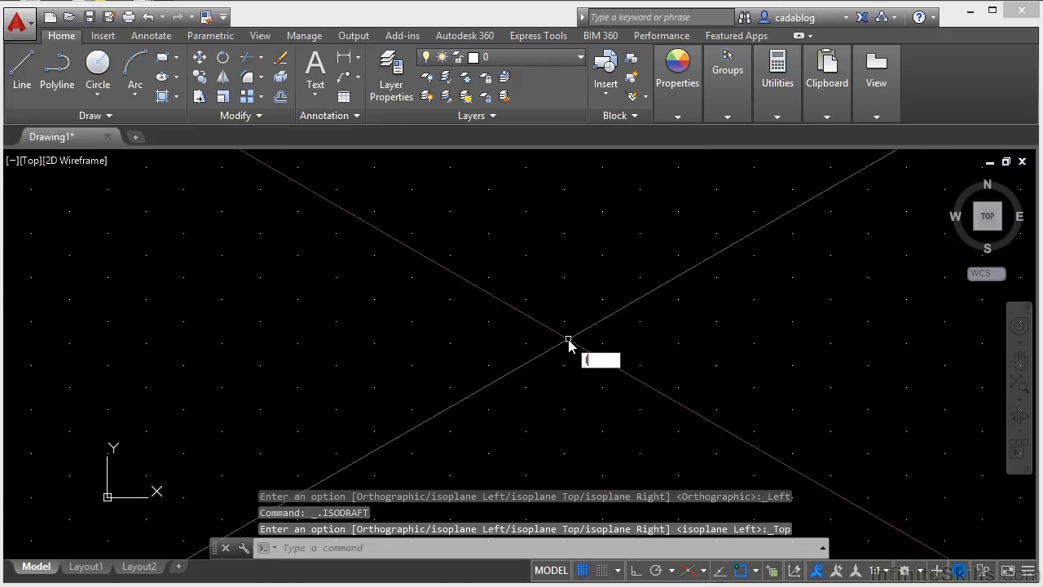
key("Return")
left_click(438, 304)
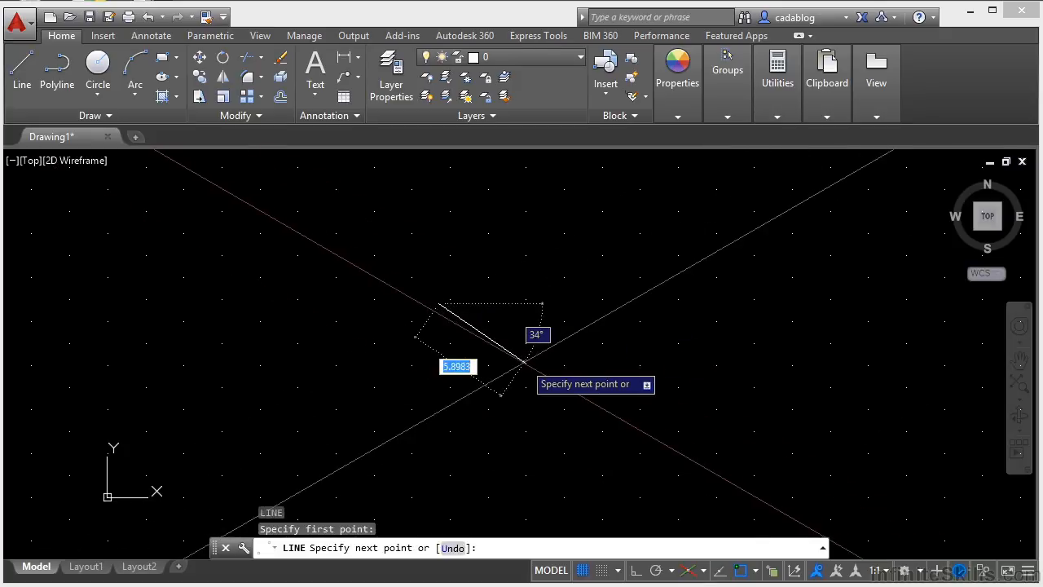
key("F8")
left_click(532, 356)
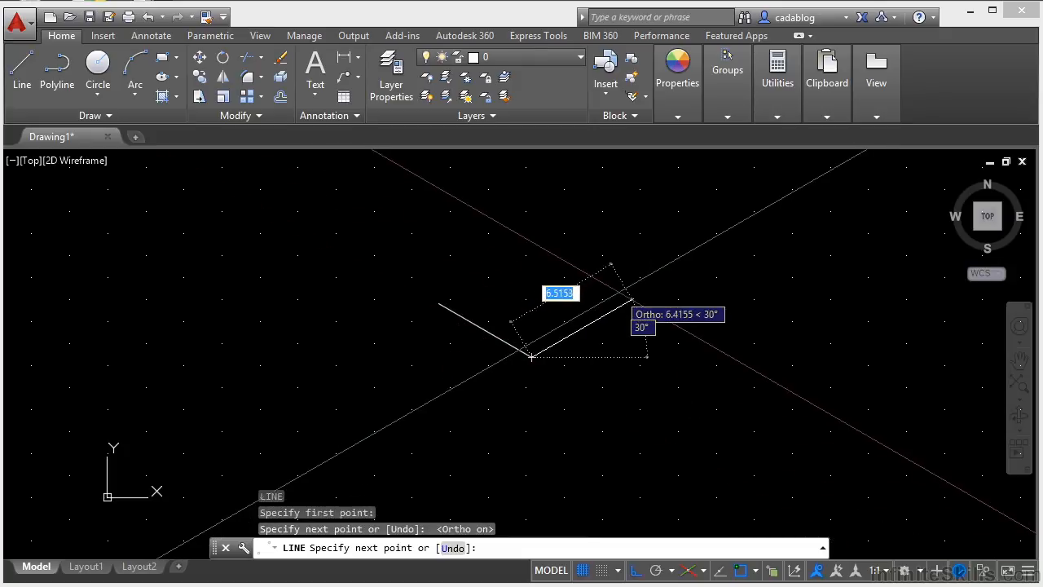
left_click(646, 289)
left_click(534, 226)
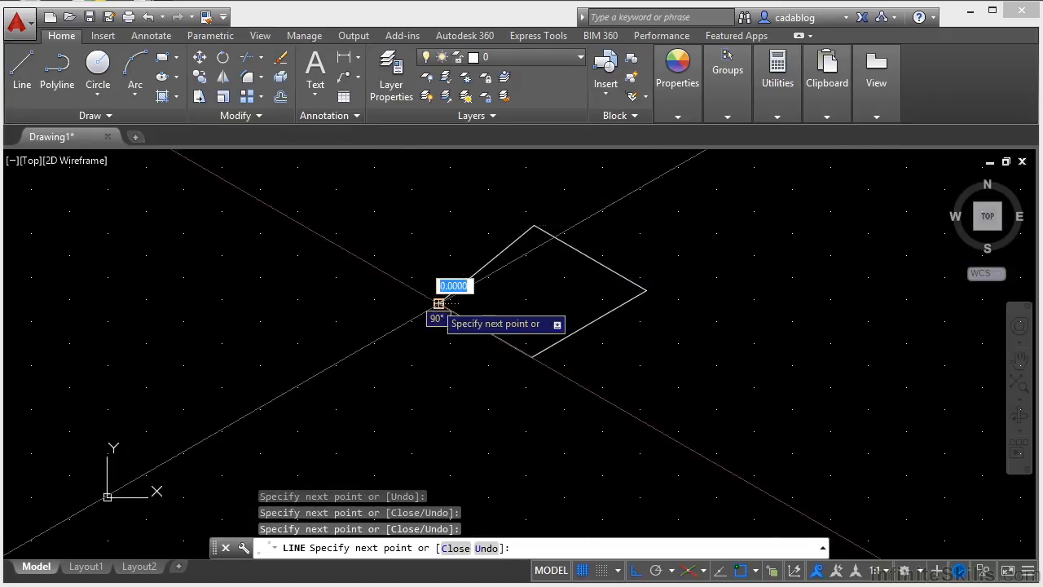
Step: Try to switch isometric drafting to Orthographic and to the Right isoplane during the line command, and end the command
left_click(691, 572)
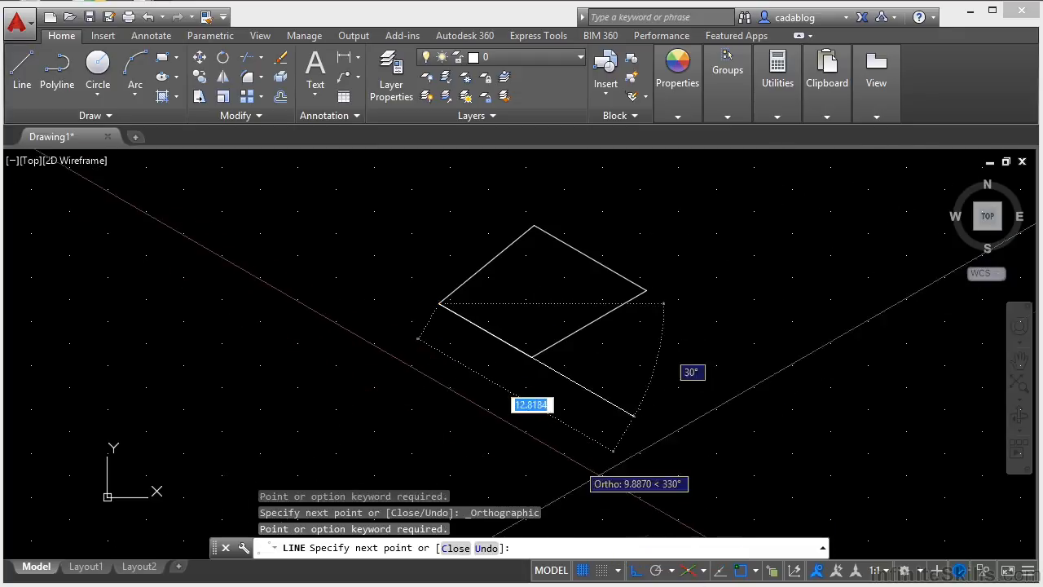
left_click(704, 570)
left_click(728, 543)
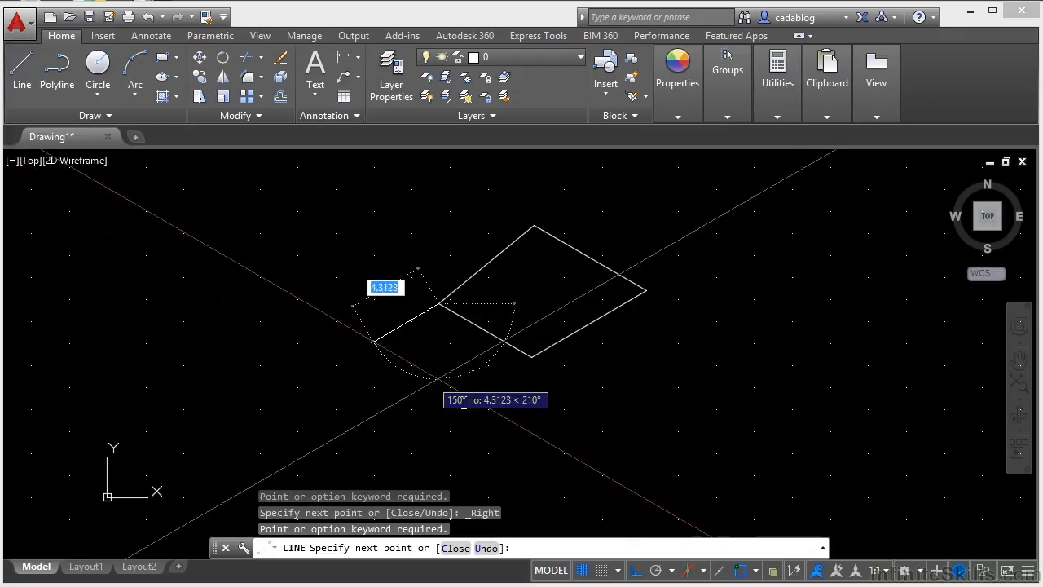
key("Escape")
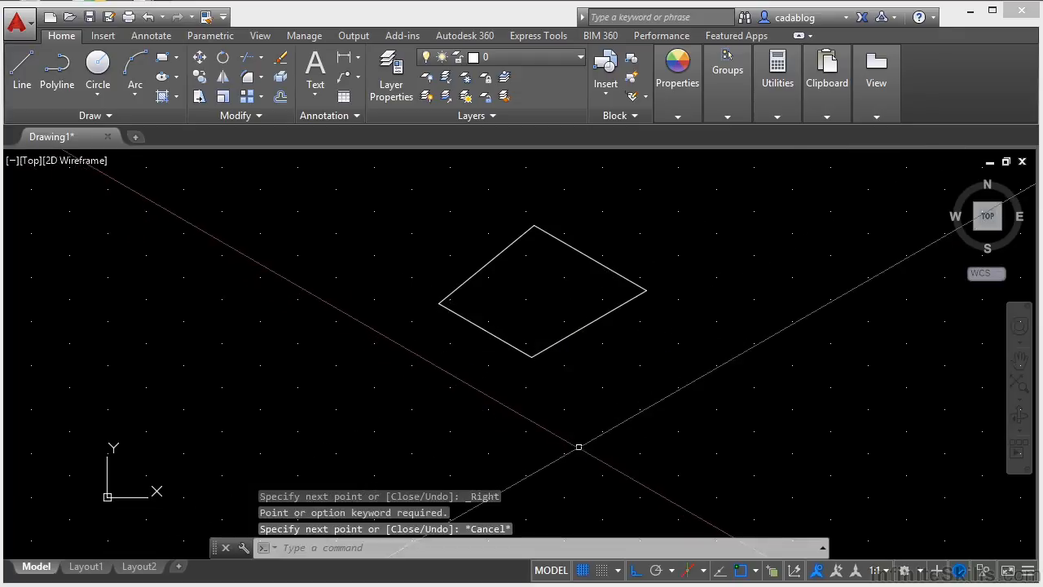
Step: Return from isometric drafting to orthographic mode and turn on object snap tracking
left_click(691, 571)
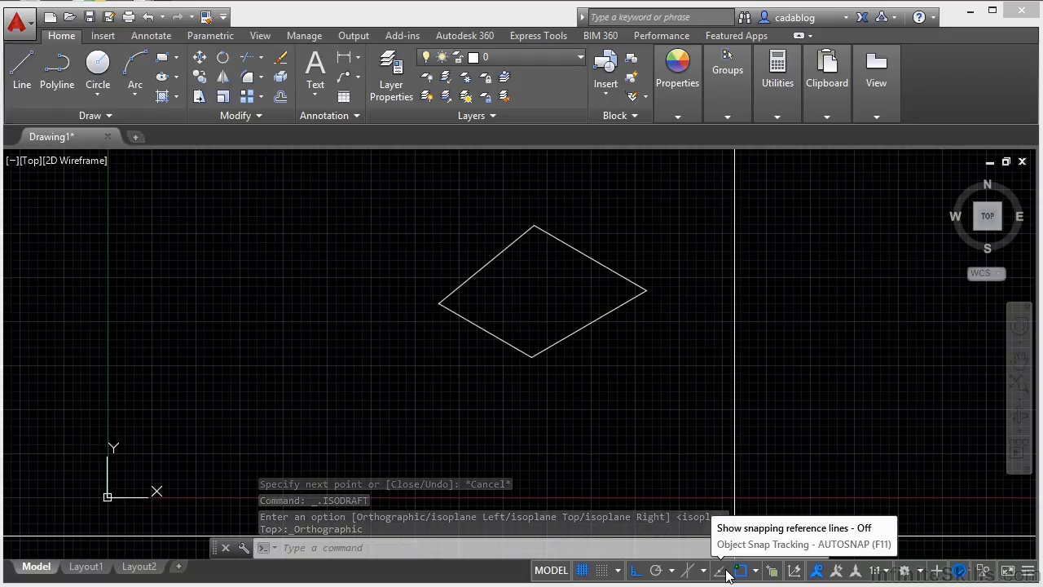
left_click(726, 573)
left_click(726, 573)
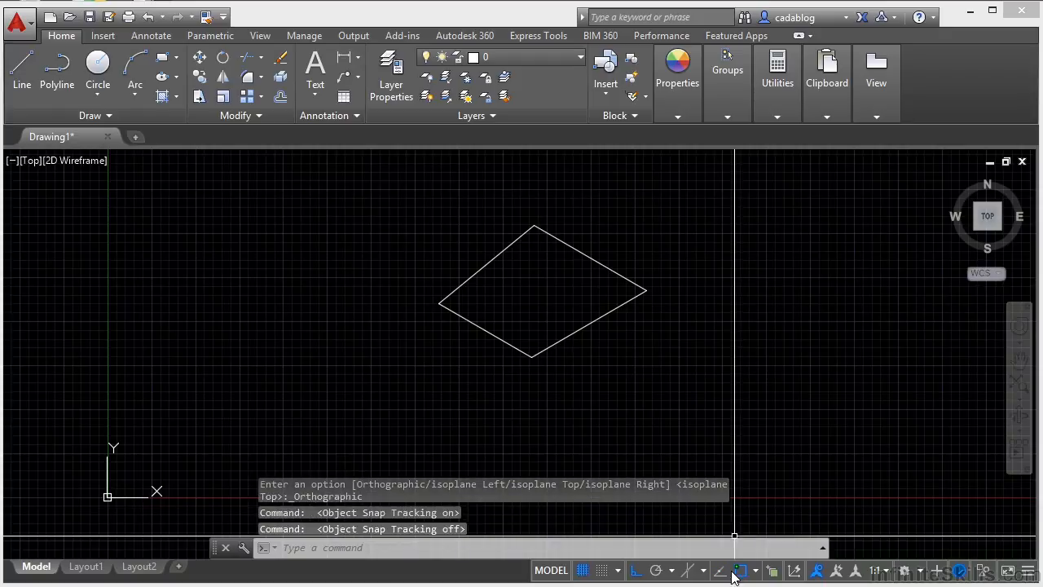
left_click(722, 574)
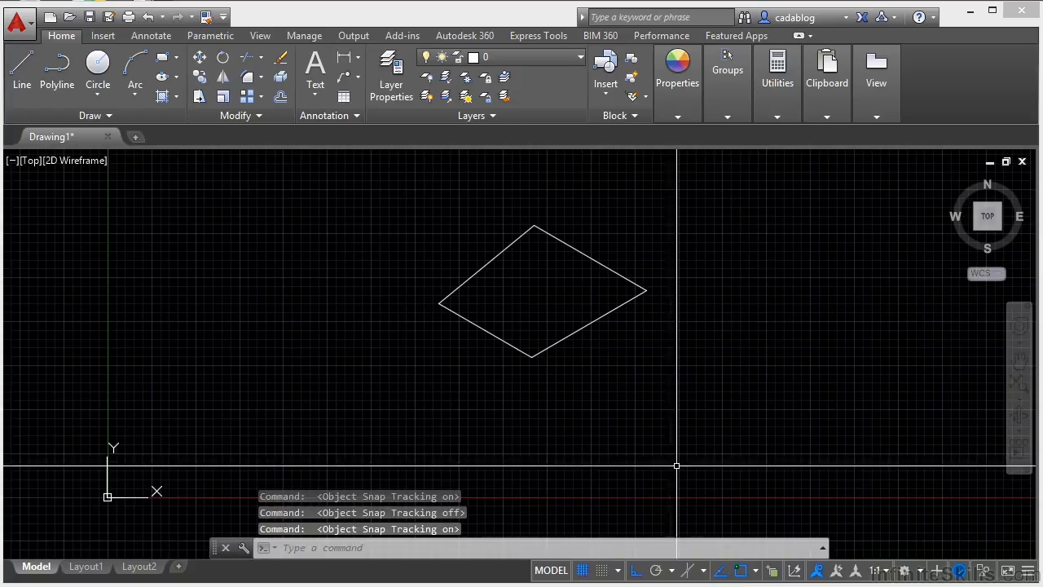
Step: Draw a line about 15.47 units long from the outline's lowest corner along its 30° edge extension, turning ortho mode off
type("l")
key("Return")
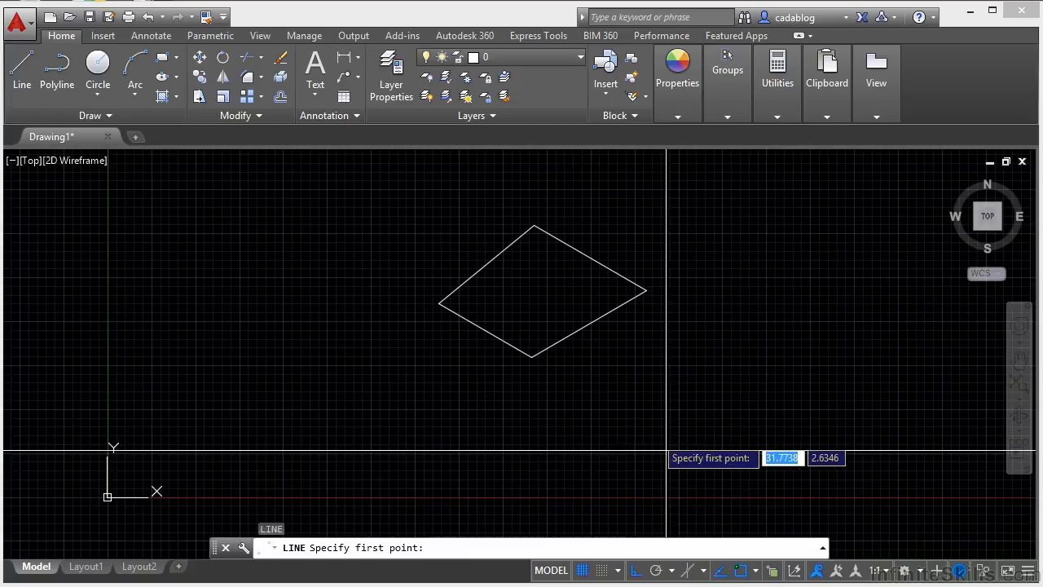
left_click(532, 357)
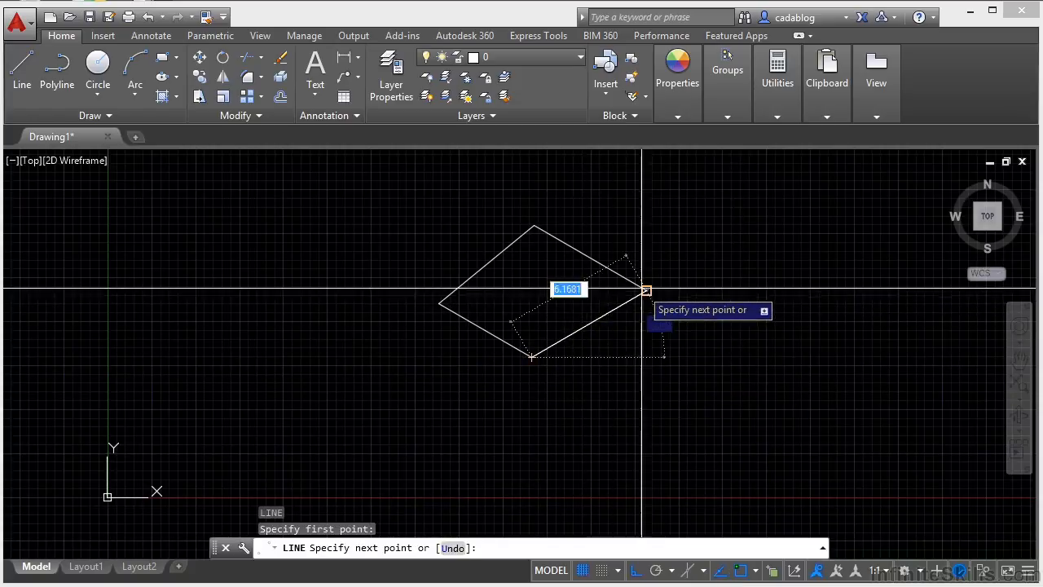
left_click(640, 570)
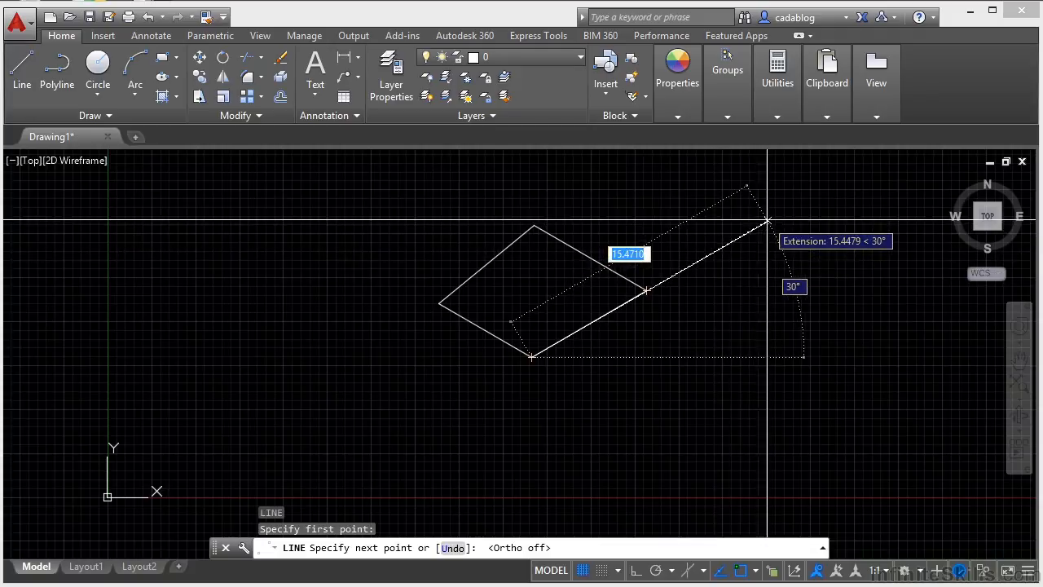
left_click(766, 221)
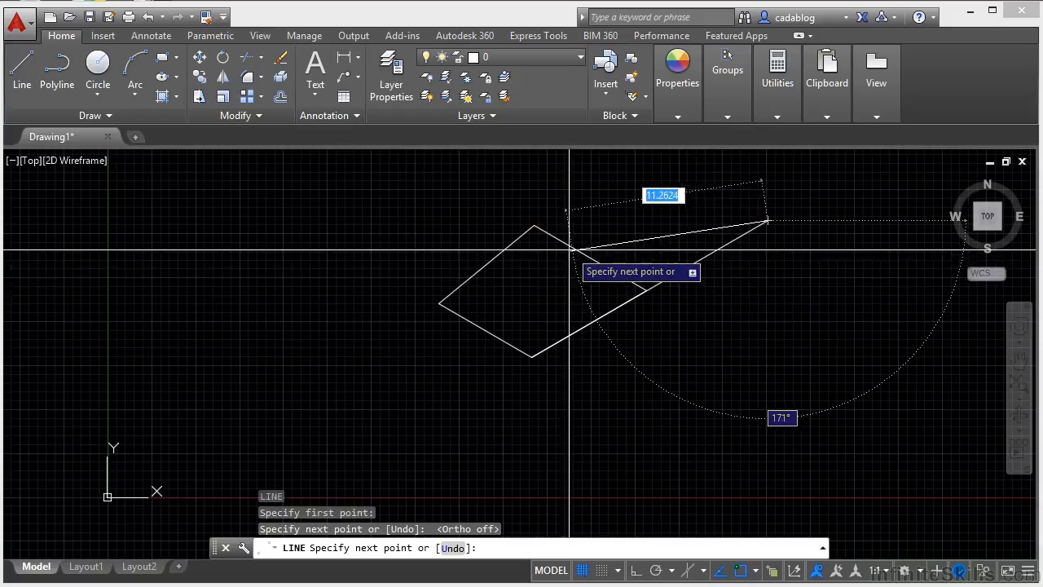
key("Escape")
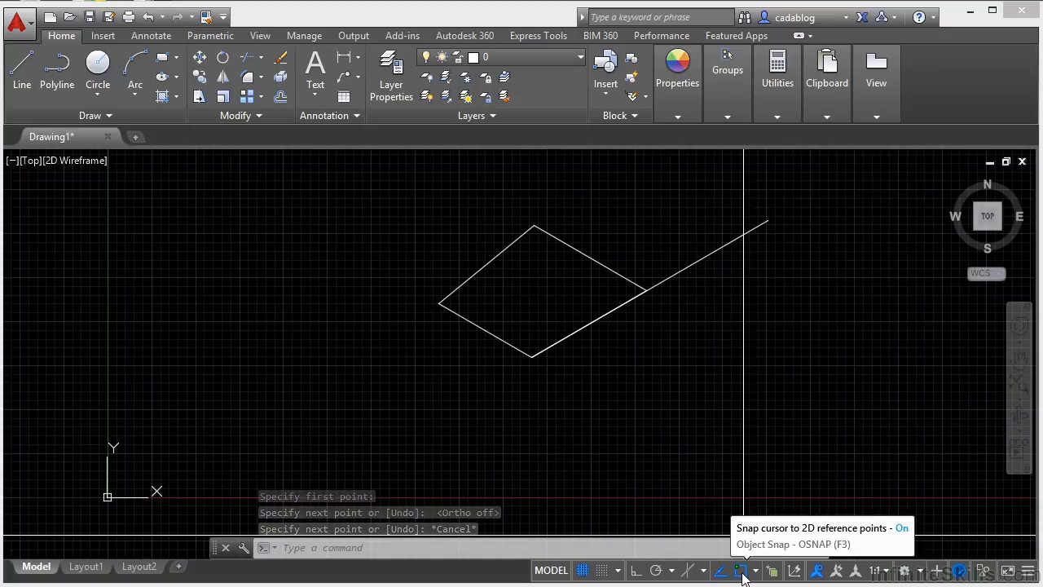
Step: Toggle object snap off and on, leaving it on
left_click(742, 570)
left_click(741, 571)
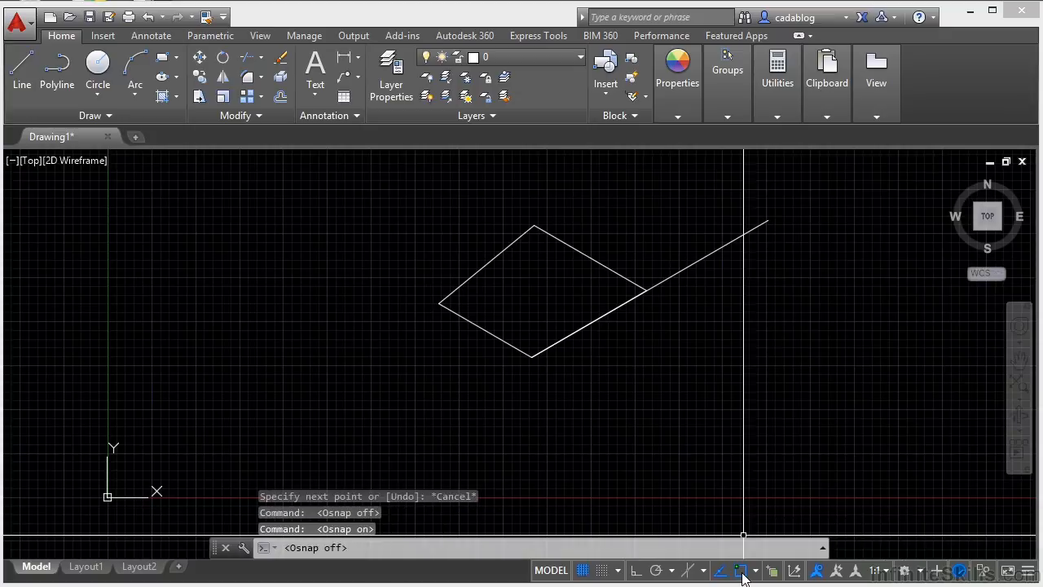
left_click(744, 572)
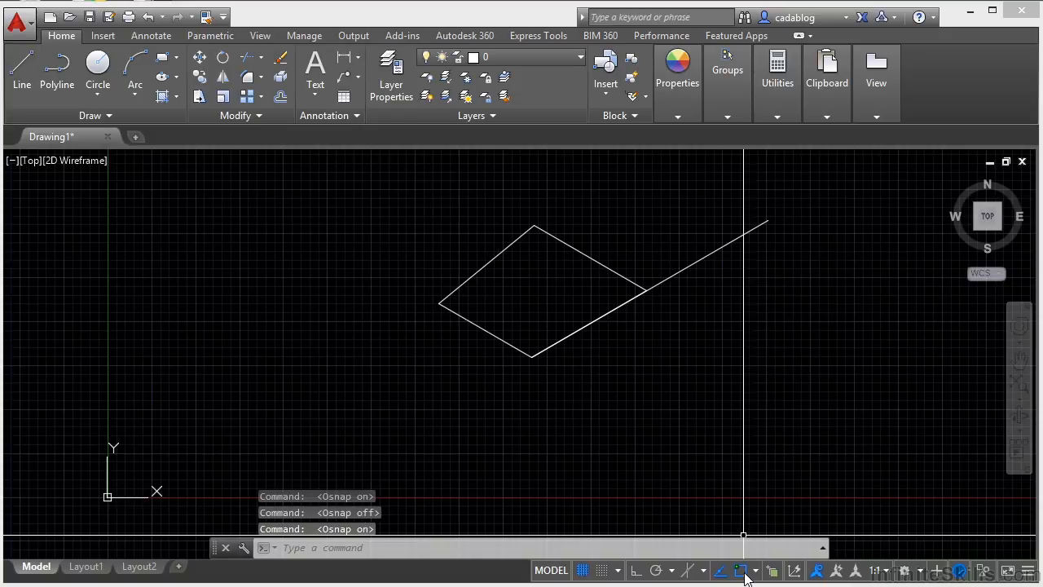
Step: Enable the Node and Quadrant object snap modes, and review the object snap settings without changing them
left_click(756, 572)
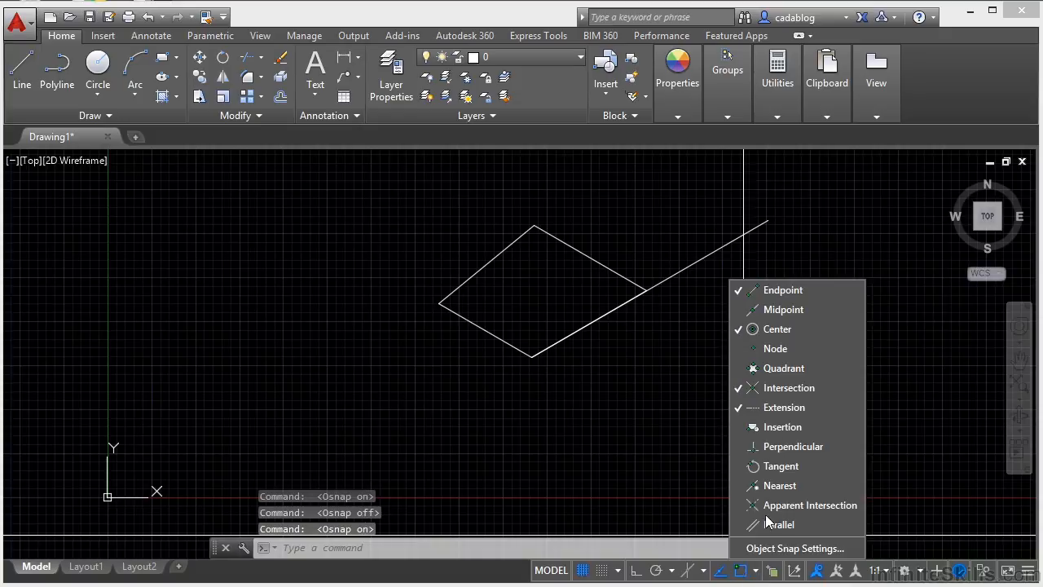
left_click(783, 311)
left_click(783, 350)
left_click(785, 368)
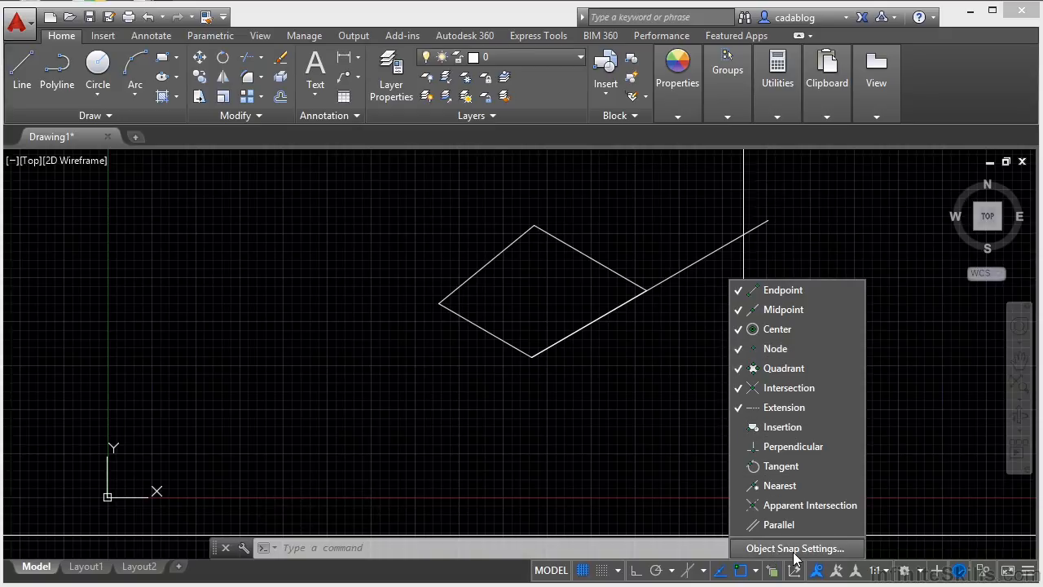
left_click(764, 551)
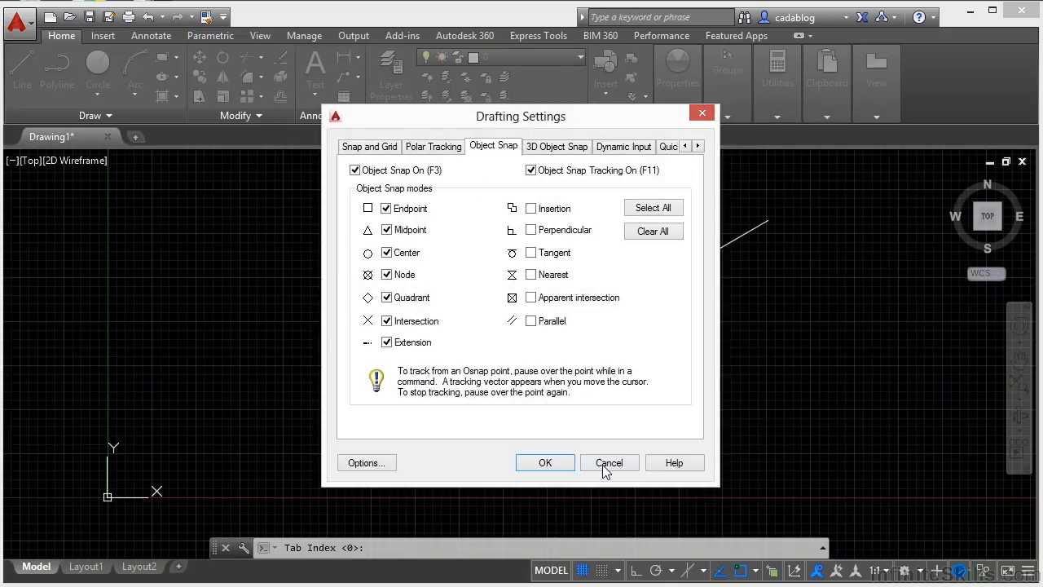
left_click(607, 463)
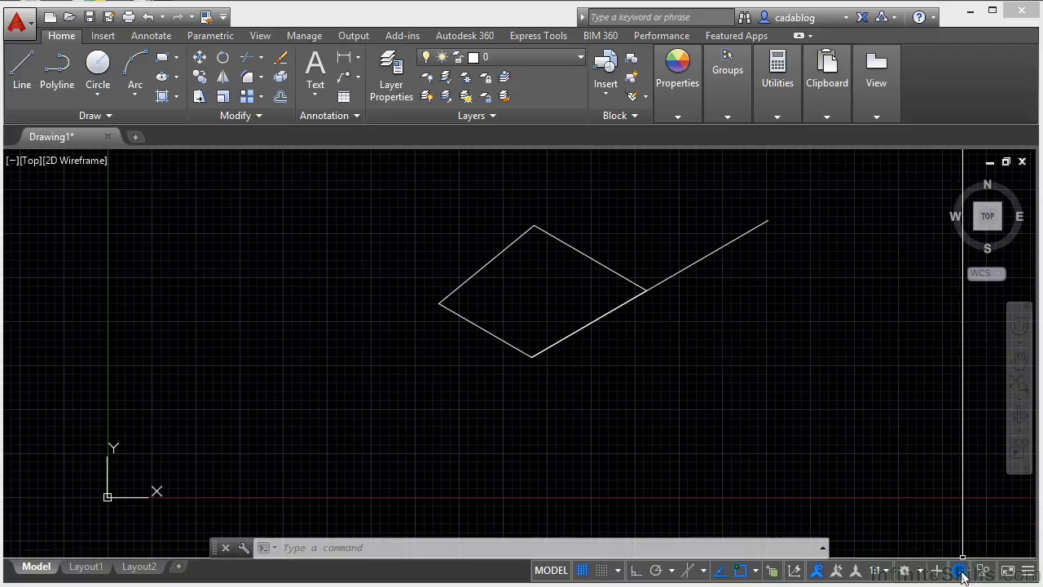
Step: Add the Units control to the status bar and choose Decimal as the drawing units format
left_click(1031, 572)
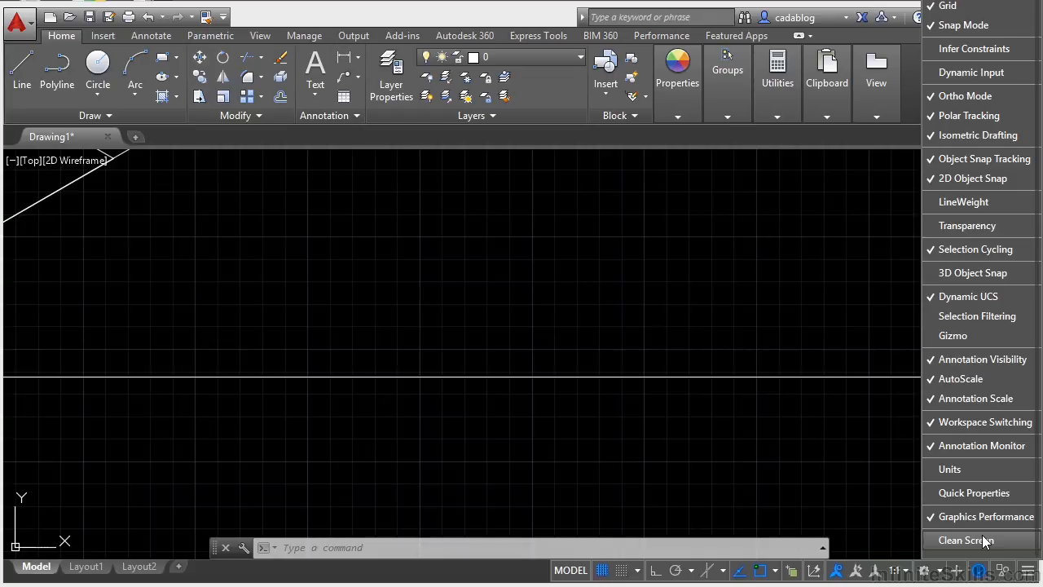
left_click(951, 470)
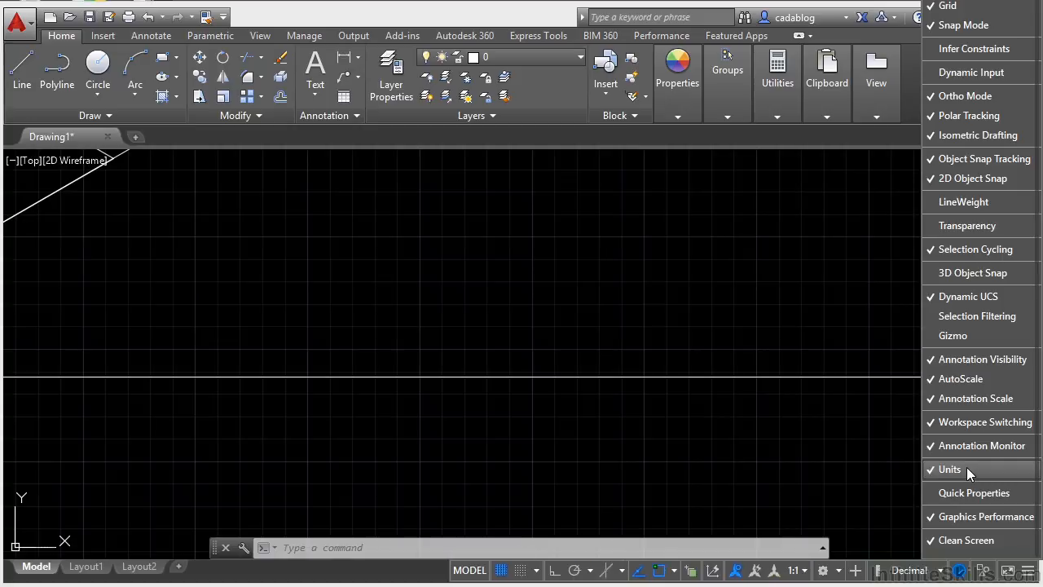
left_click(941, 571)
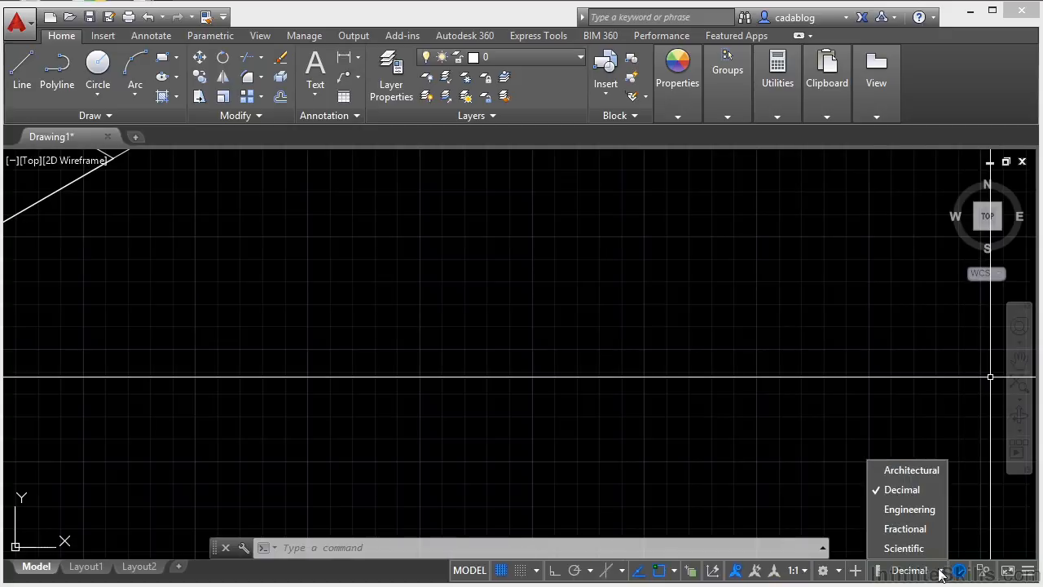
left_click(918, 489)
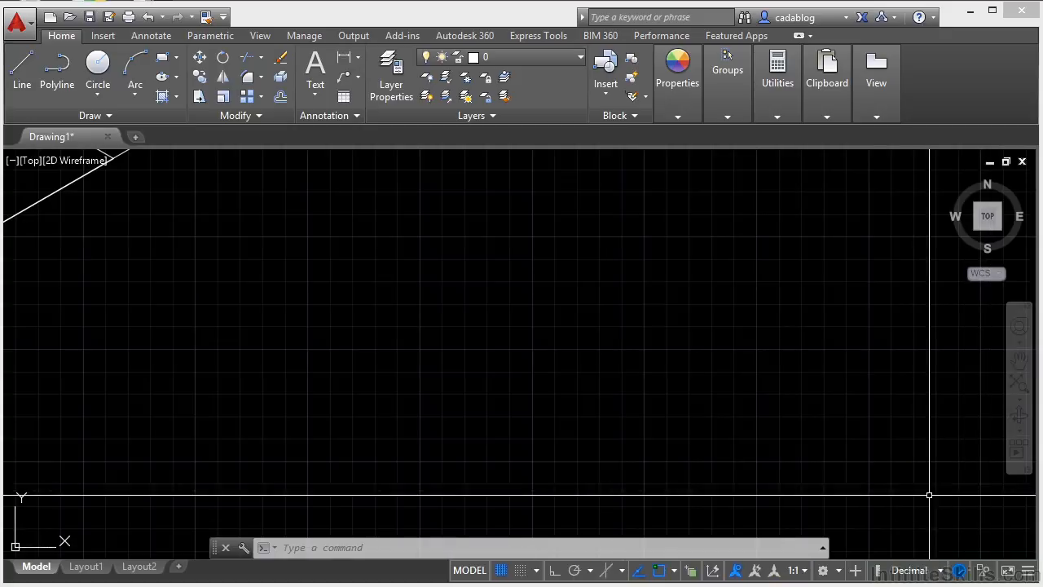
Step: Add Dynamic Input and the cursor coordinates to the status bar
left_click(1030, 570)
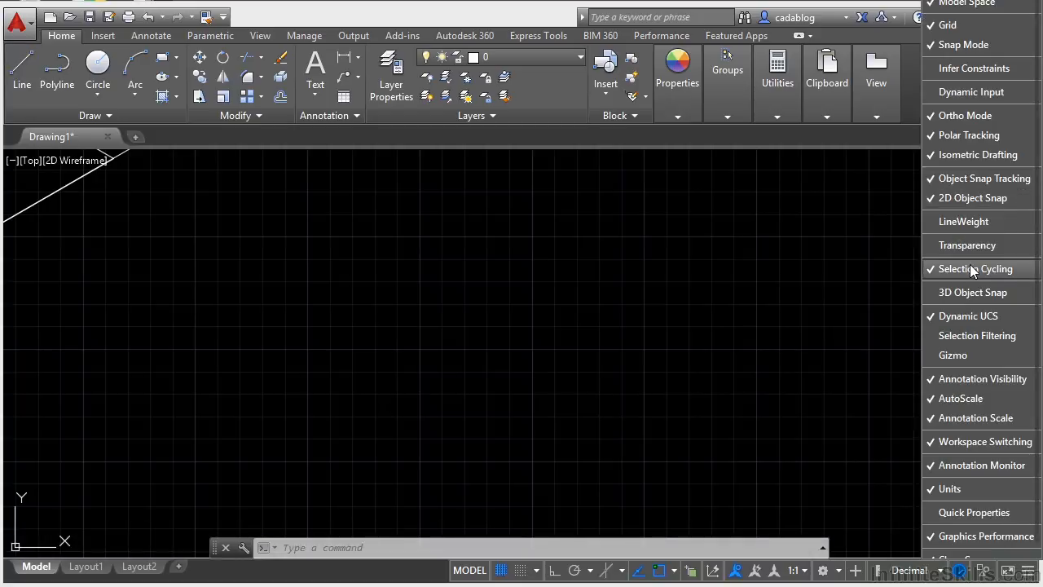
left_click(975, 89)
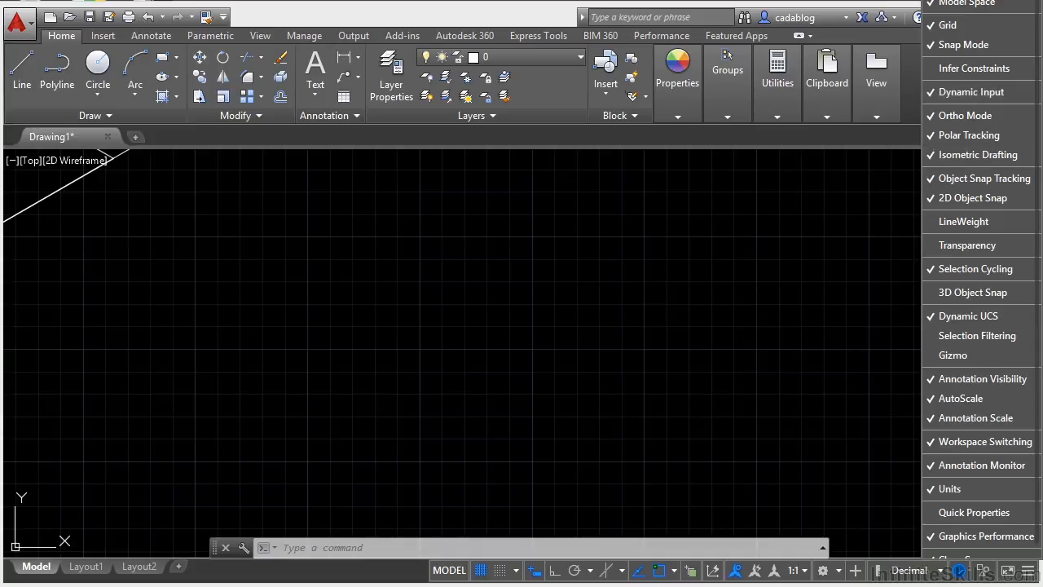
left_click(978, 0)
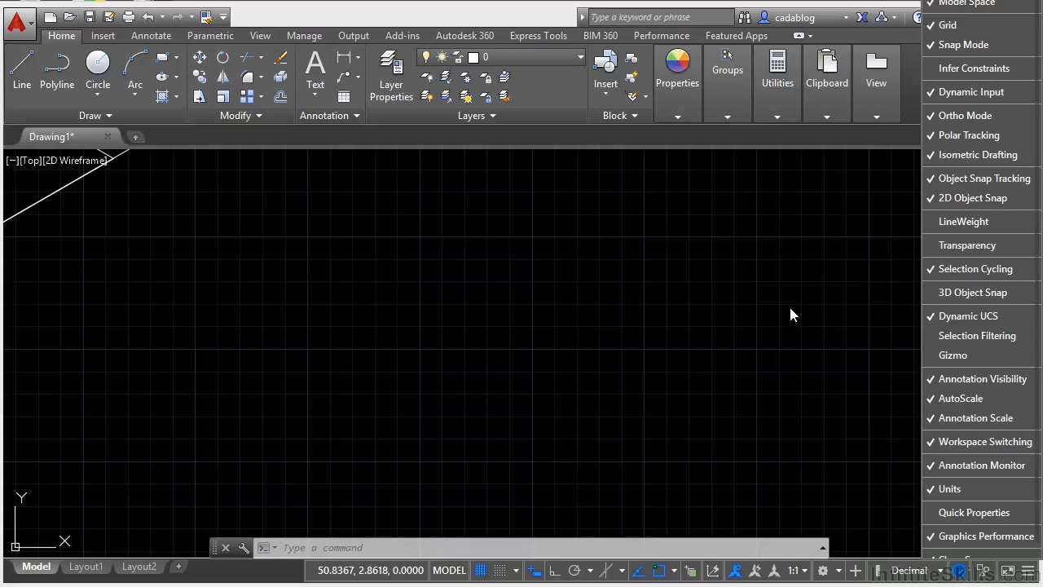
left_click(606, 370)
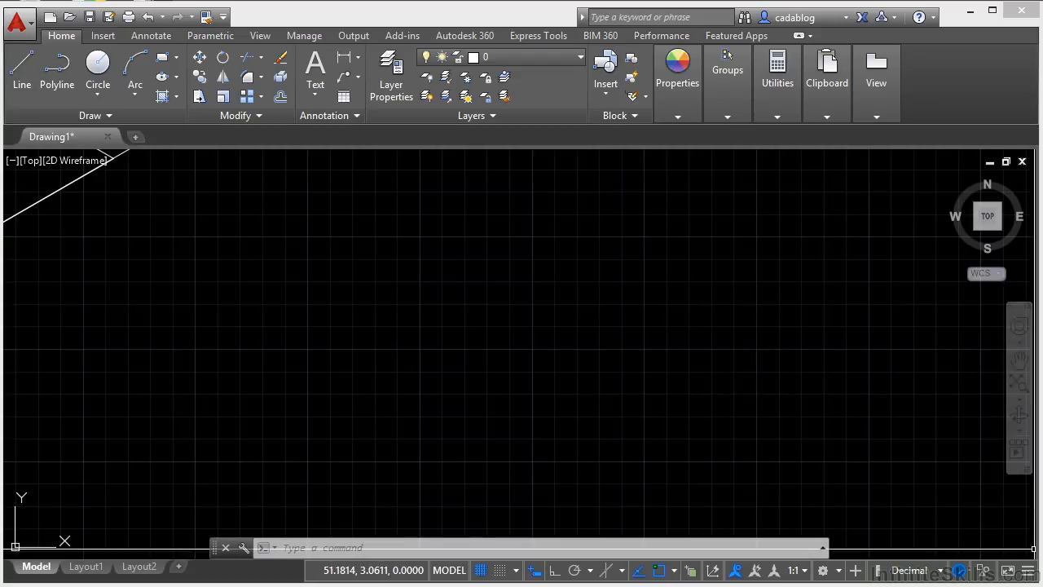
left_click(1030, 572)
left_click(815, 478)
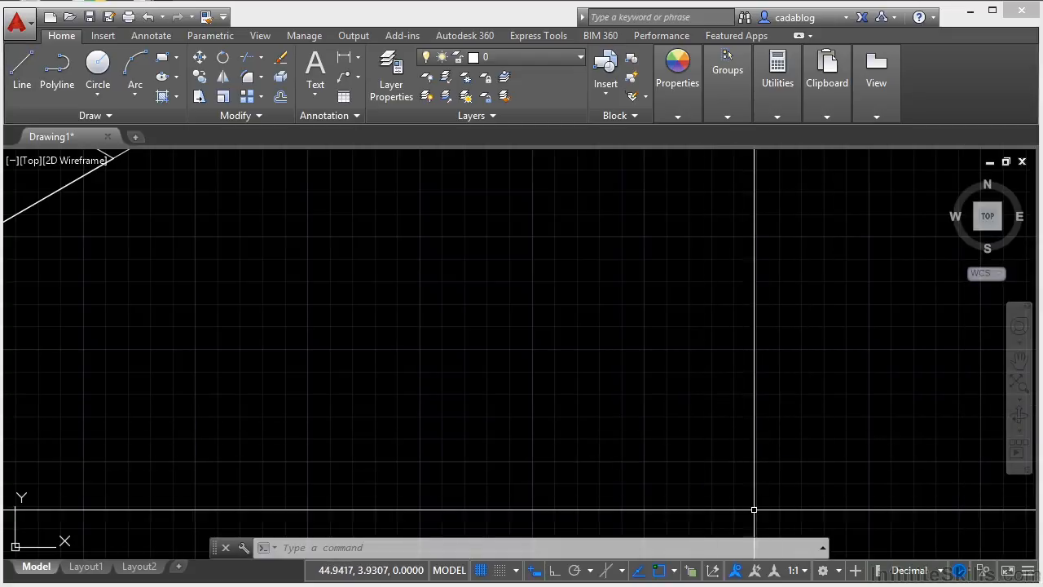
Step: Examine the polar tracking angle choices and the Dynamic Input drafting settings without changing them
right_click(577, 571)
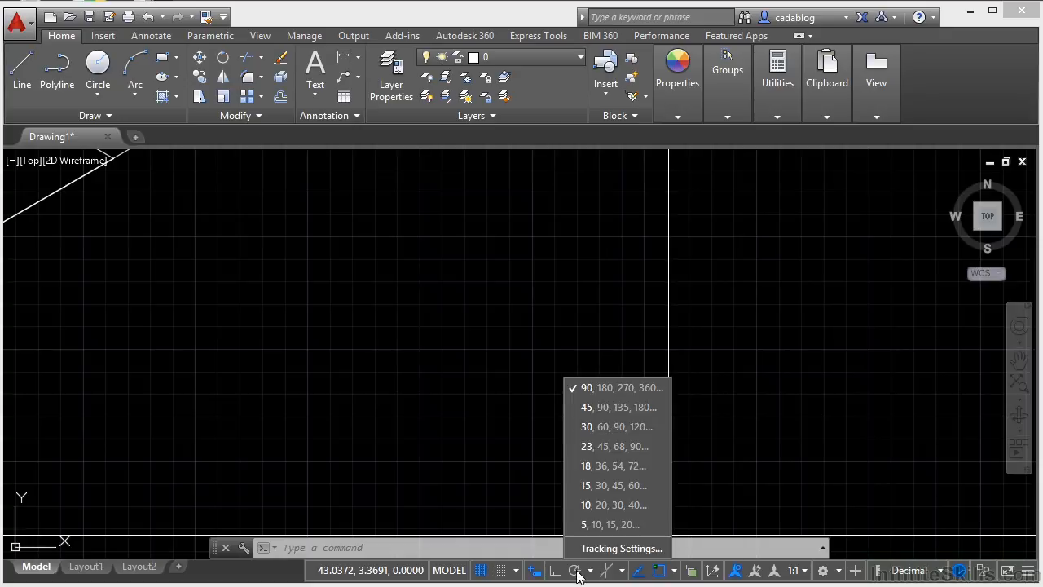
right_click(532, 570)
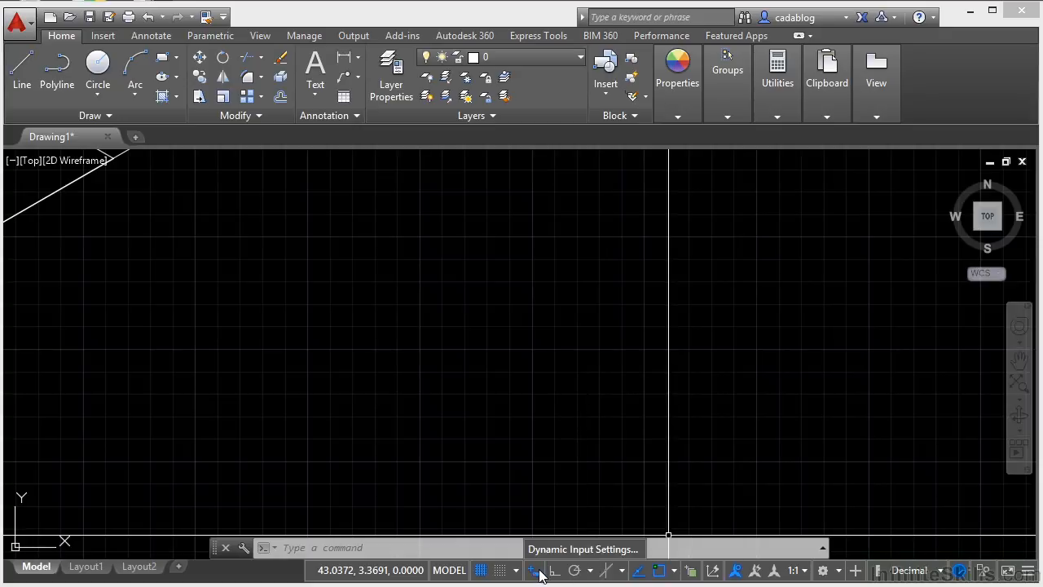
left_click(542, 555)
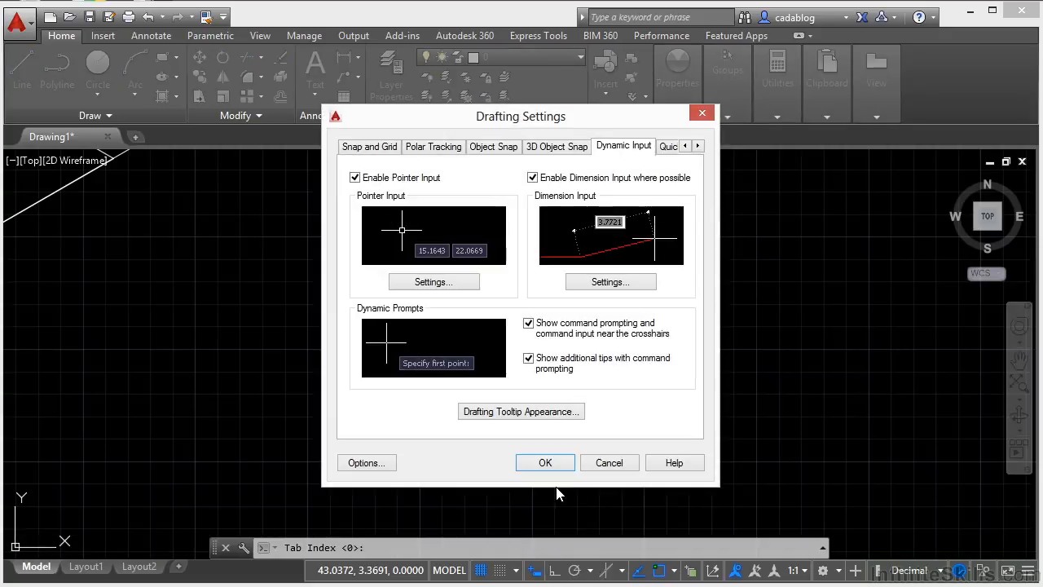
left_click(607, 462)
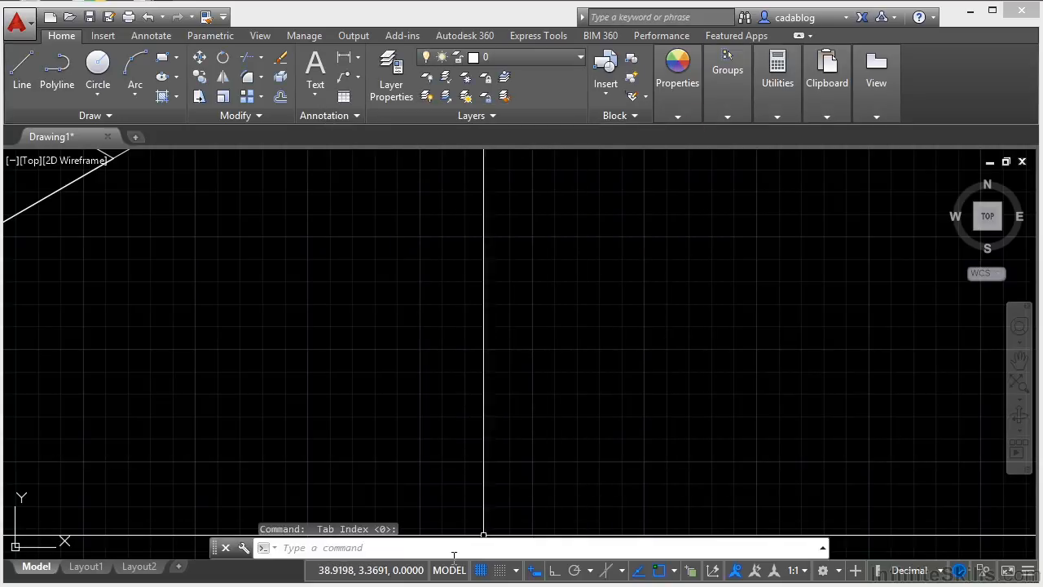
Step: Set the status bar's coordinate display to Specific
right_click(408, 570)
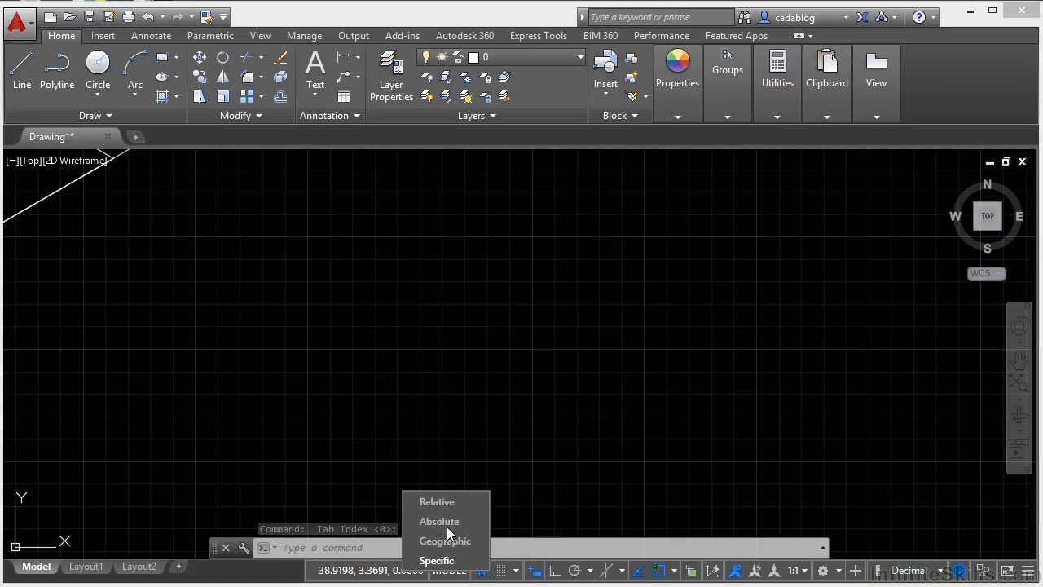
left_click(424, 559)
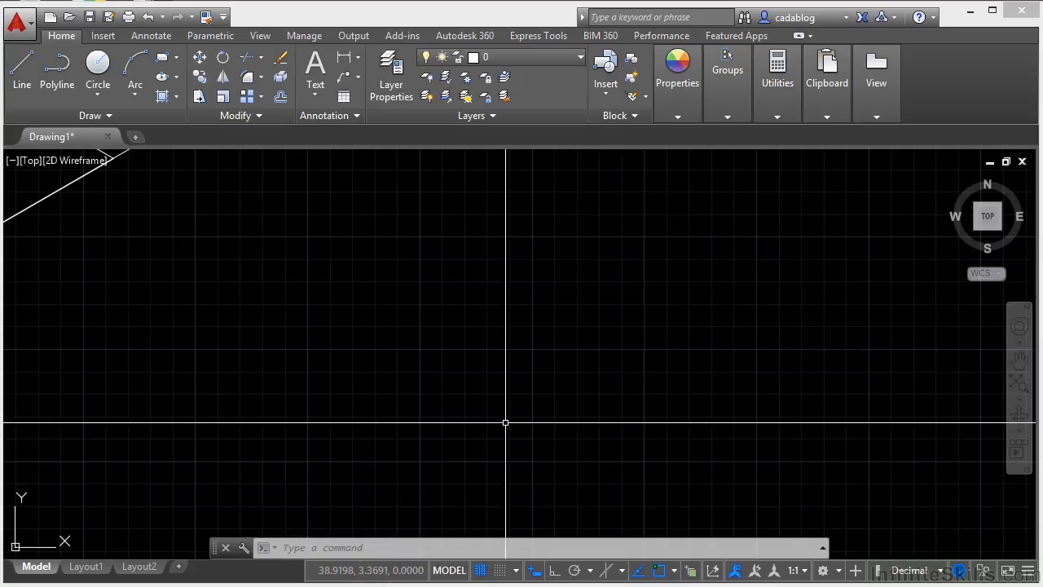